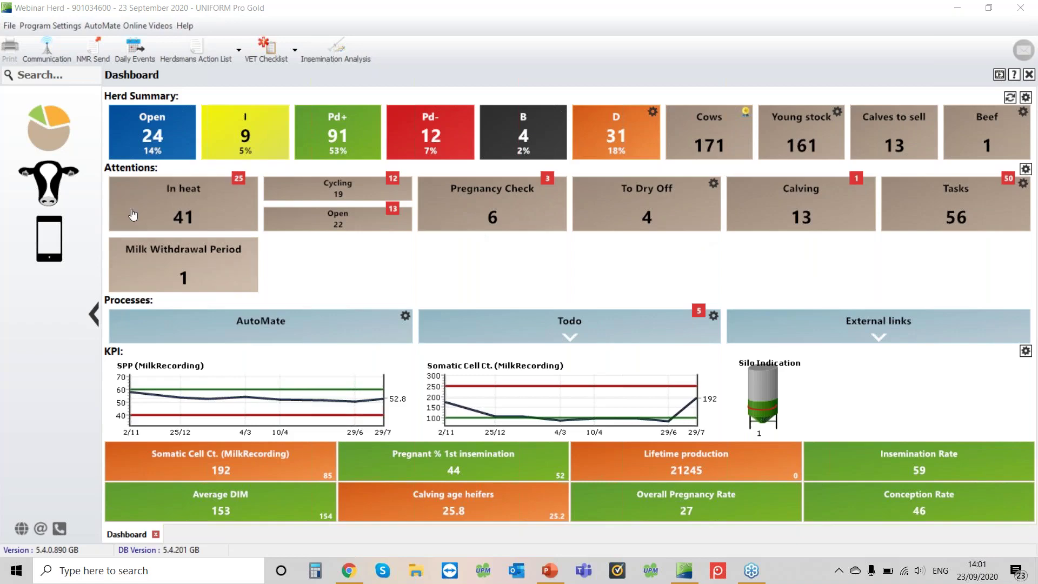
Open the Daily Events screen under Daily Tasks in herd management.
click(52, 198)
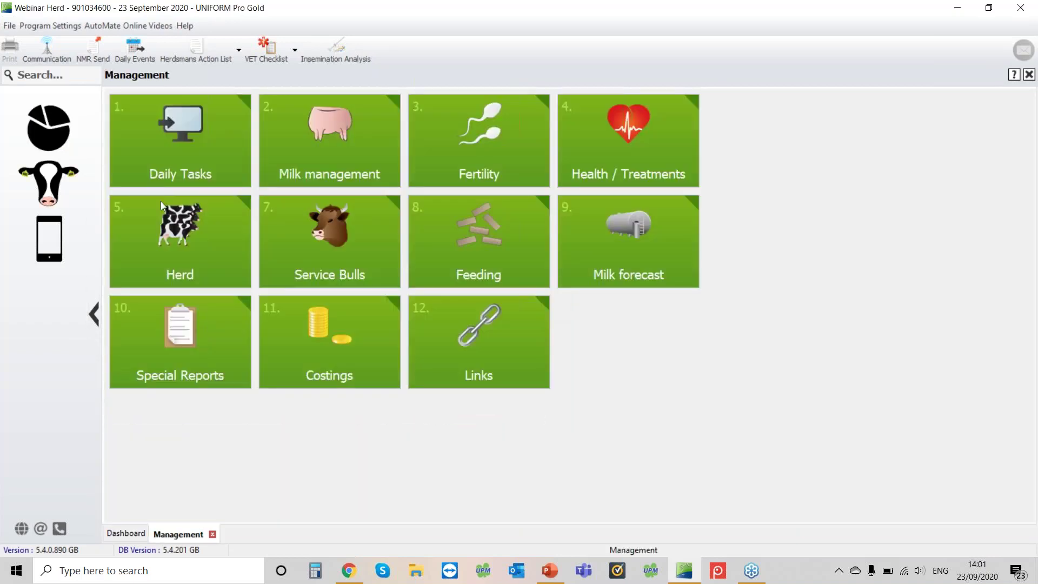
click(207, 125)
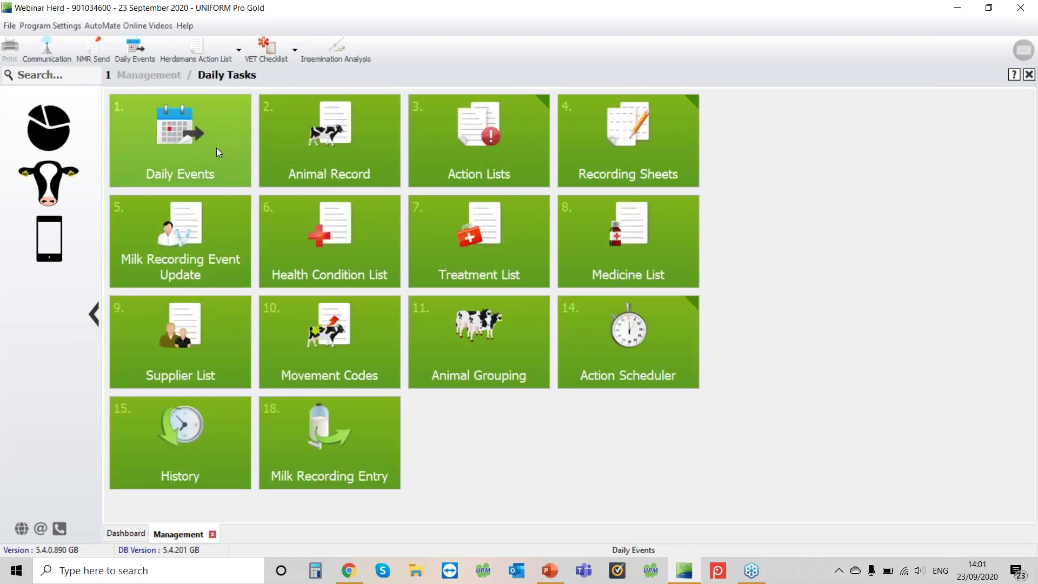
click(216, 151)
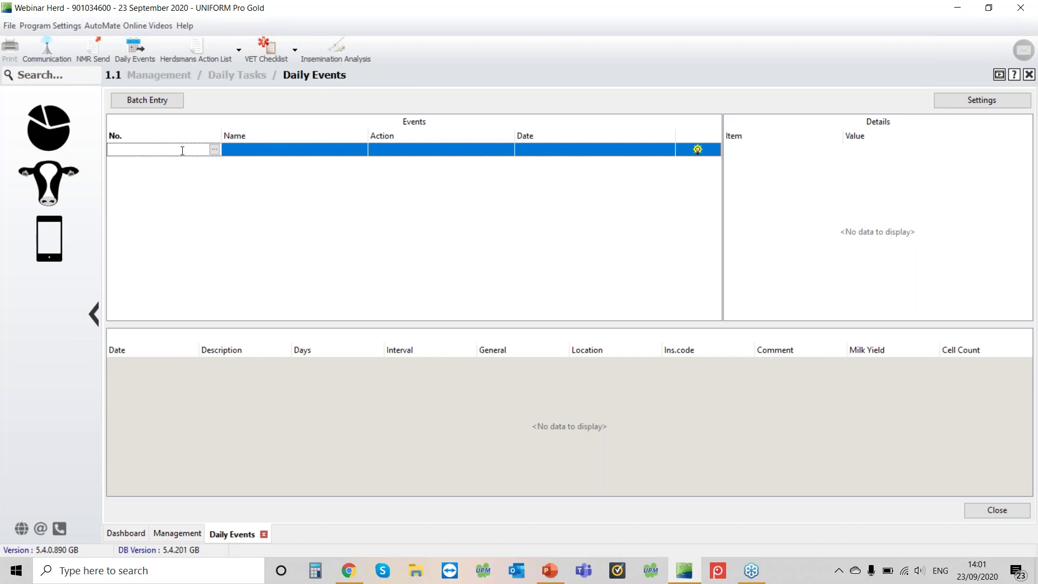
Enter cow 2045 ZEBA 32 and choose In-Heat as its event action.
text(2045)
key(Return)
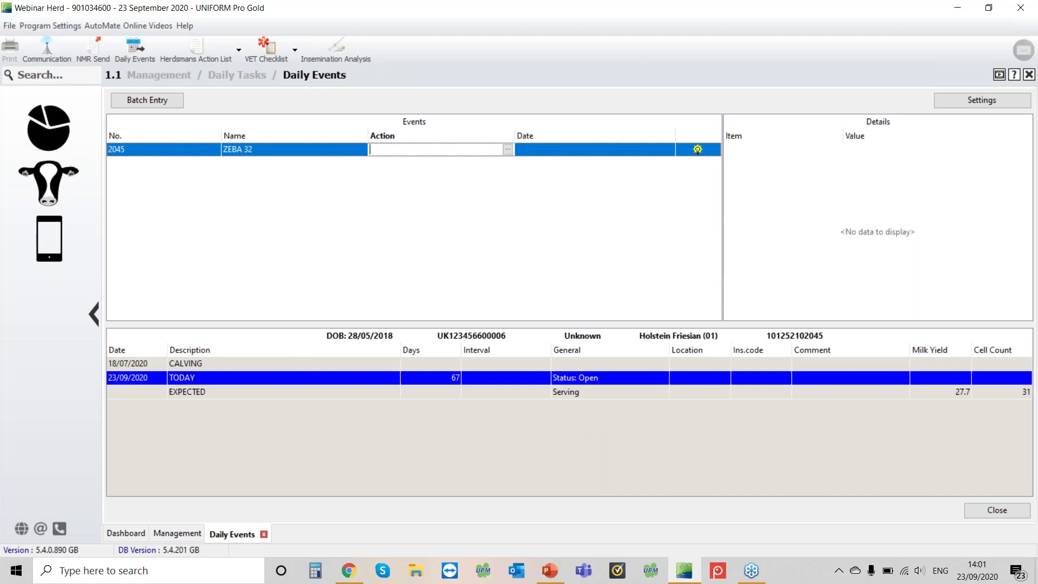
click(508, 149)
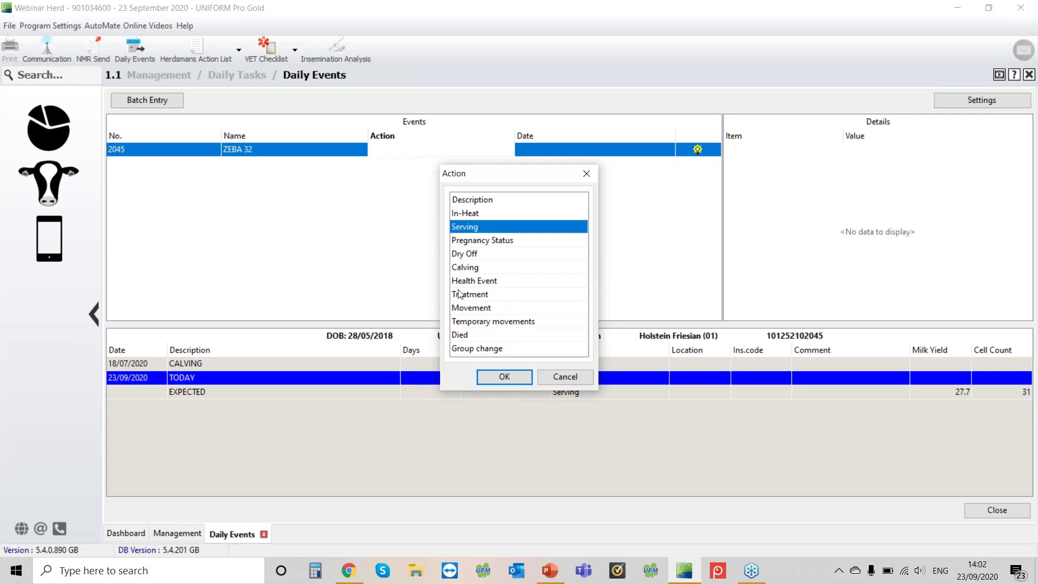
click(460, 258)
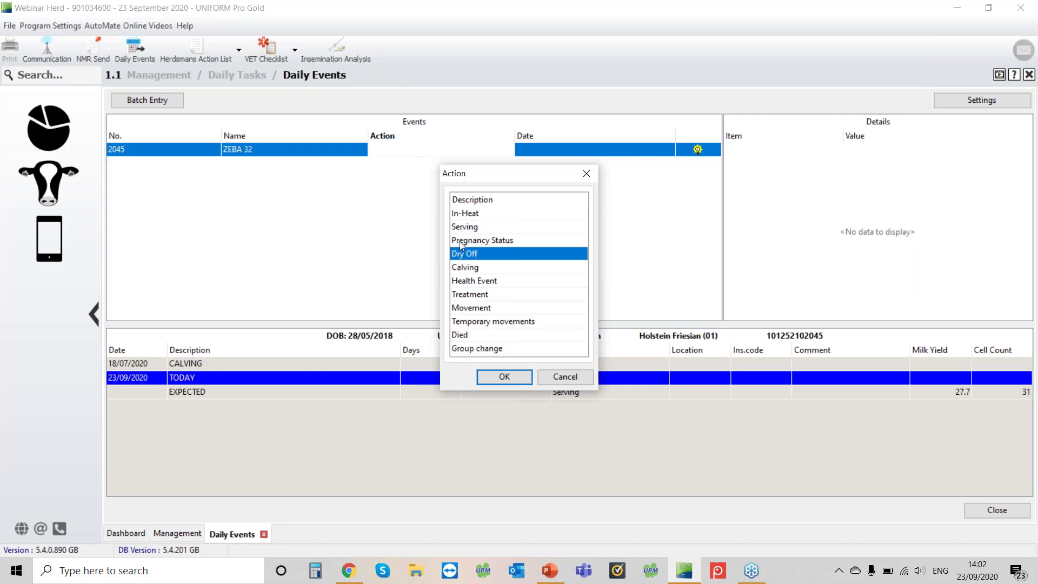
click(471, 213)
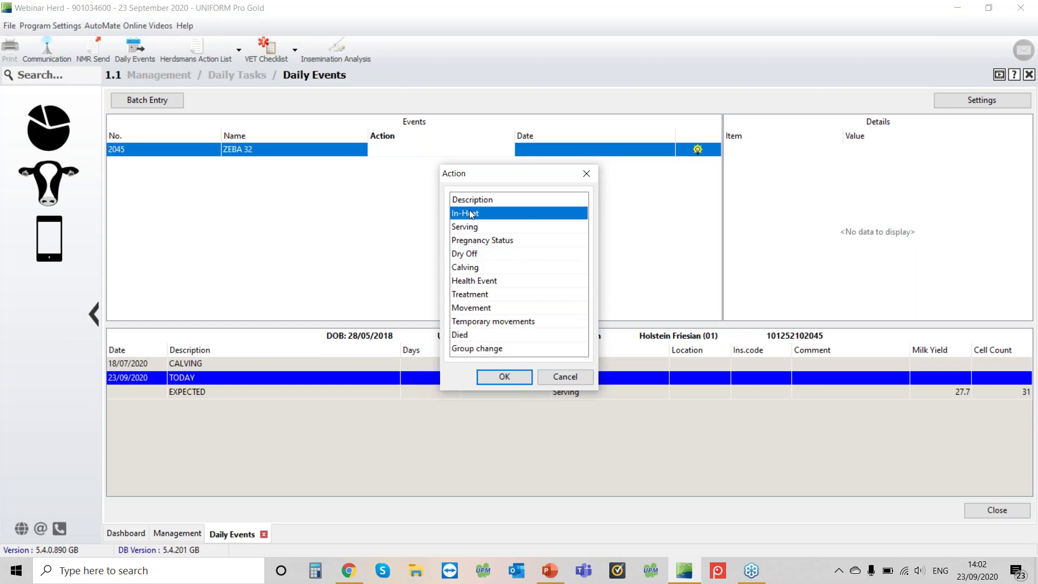
click(496, 377)
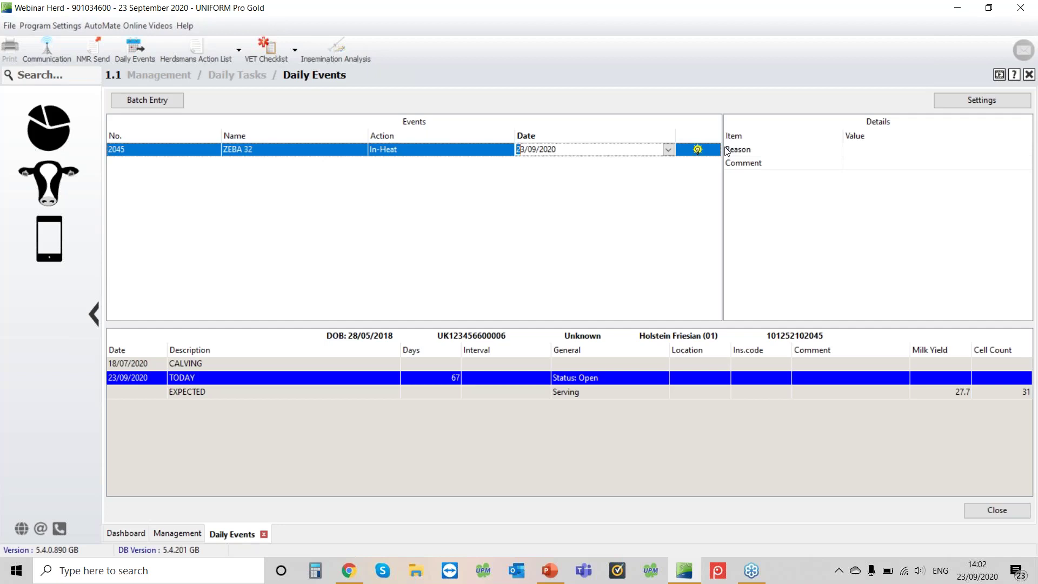
Date ZEBA 32's heat 23/09/2020, set reason Standing heat, and save it.
key(Down)
click(726, 150)
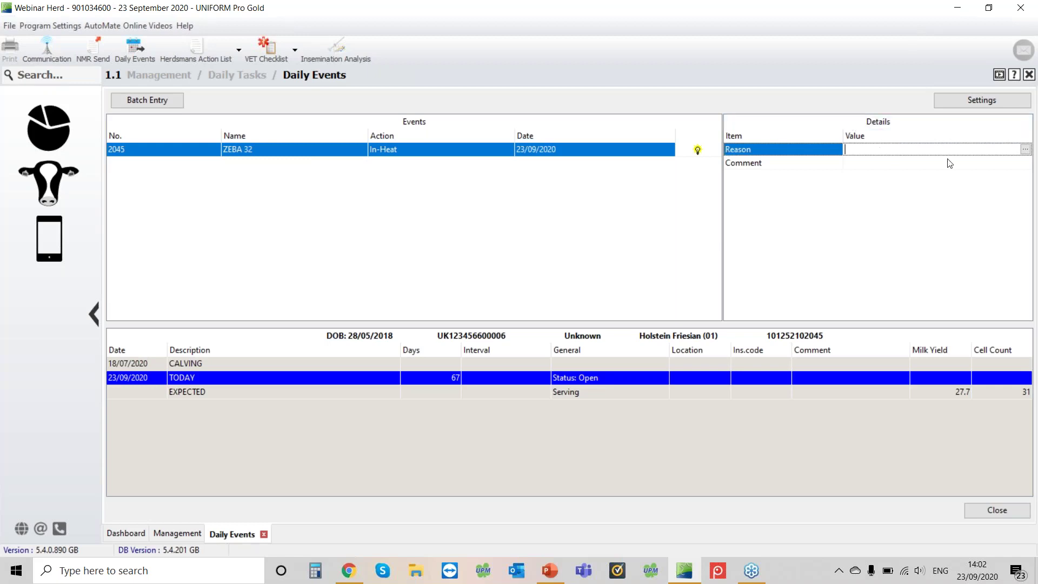
click(1024, 150)
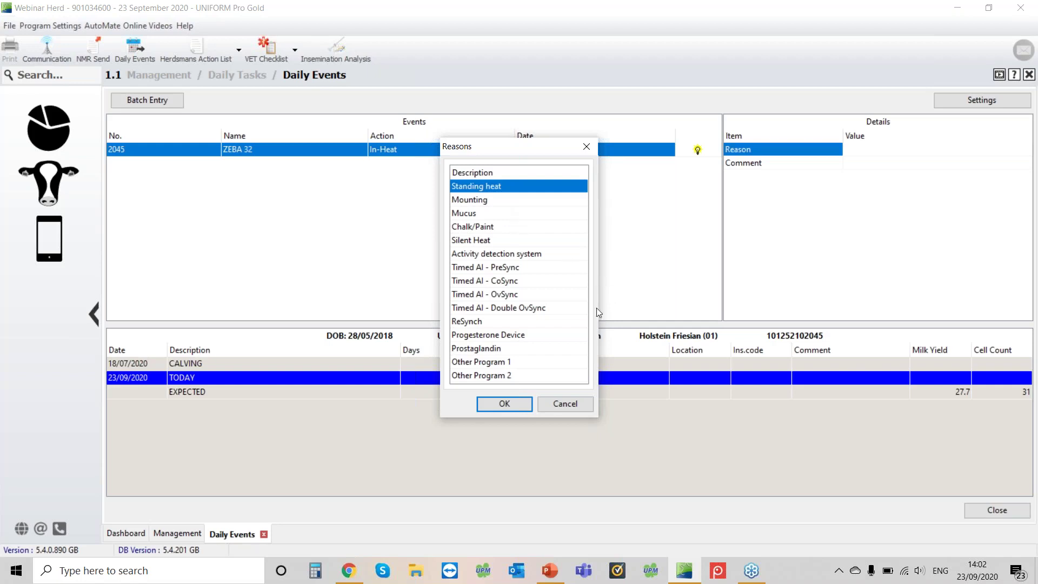
click(515, 411)
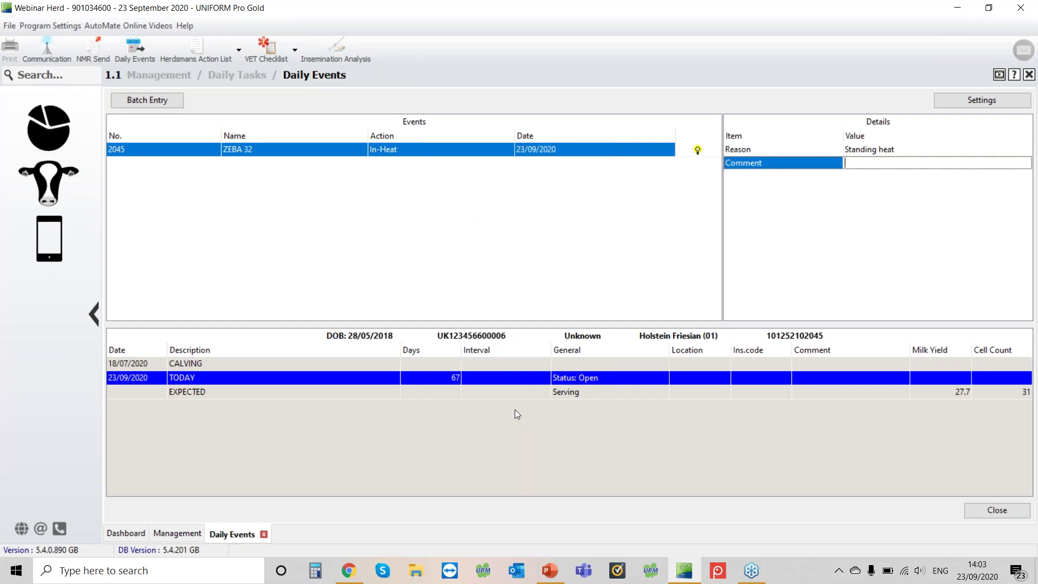
key(Return)
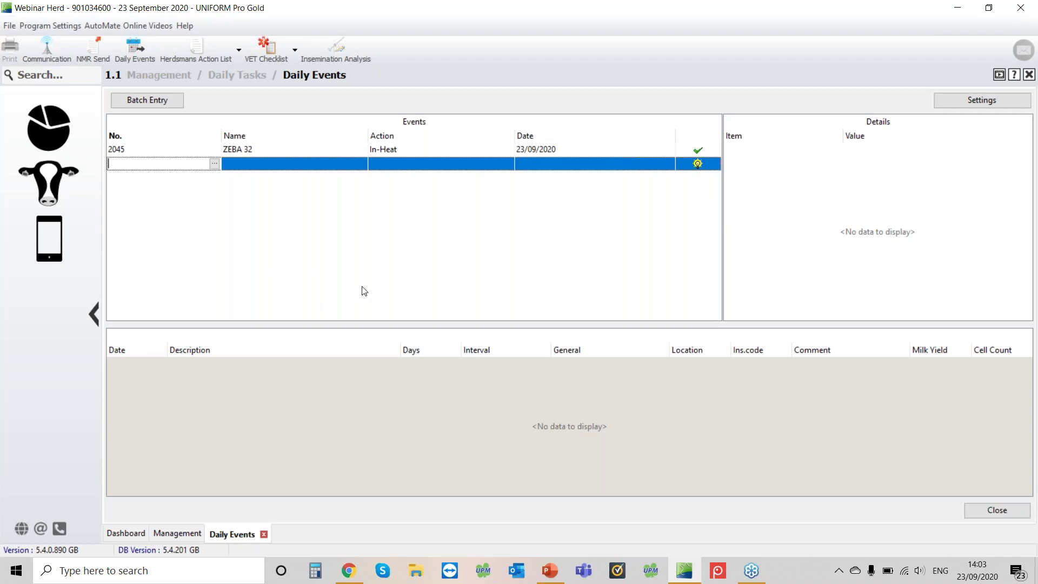
Add and save an In-Heat event for cow 1513 CRUISE ELIZABETH 63.
text(1513)
key(Tab)
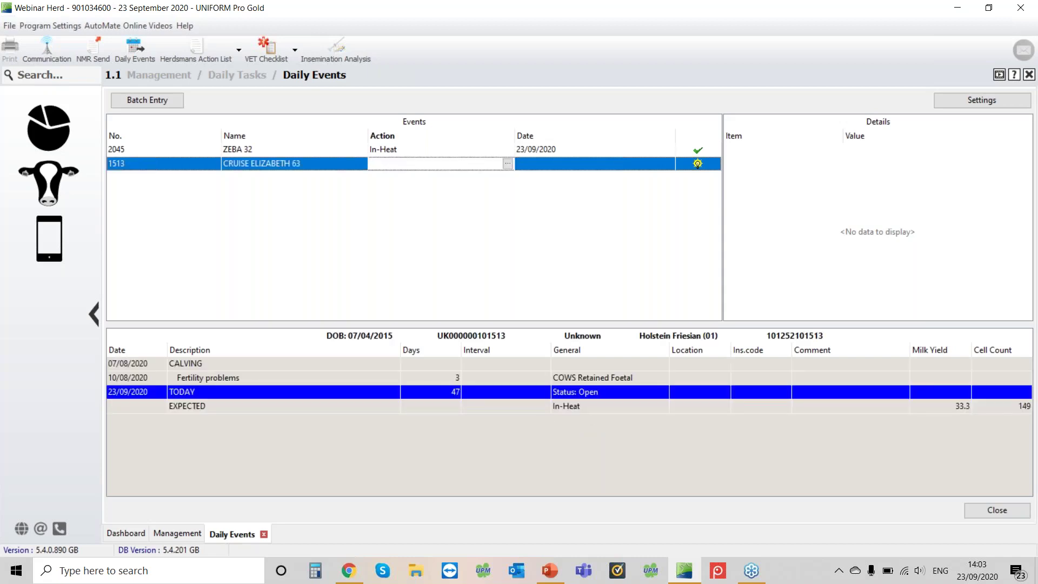
key(Return)
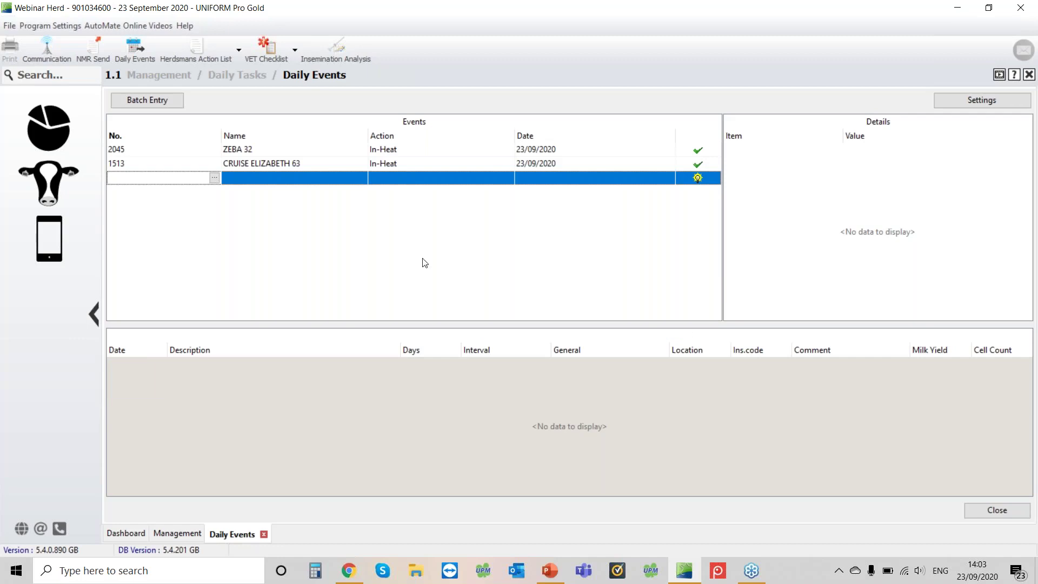
Review the ZEBA 32 and CRUISE ELIZABETH 63 heat events, then start a new blank row.
click(348, 153)
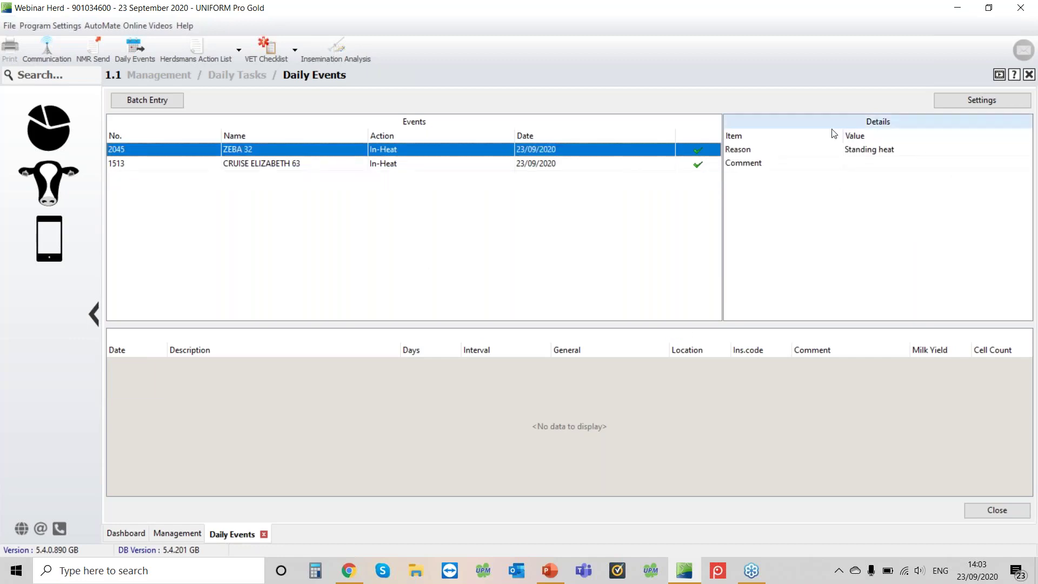
click(498, 165)
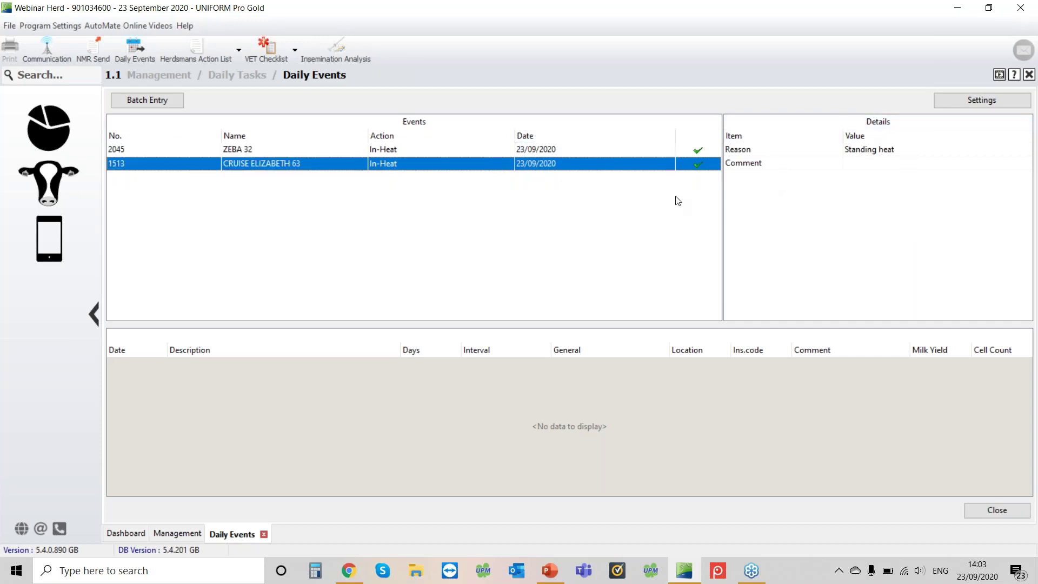
click(652, 177)
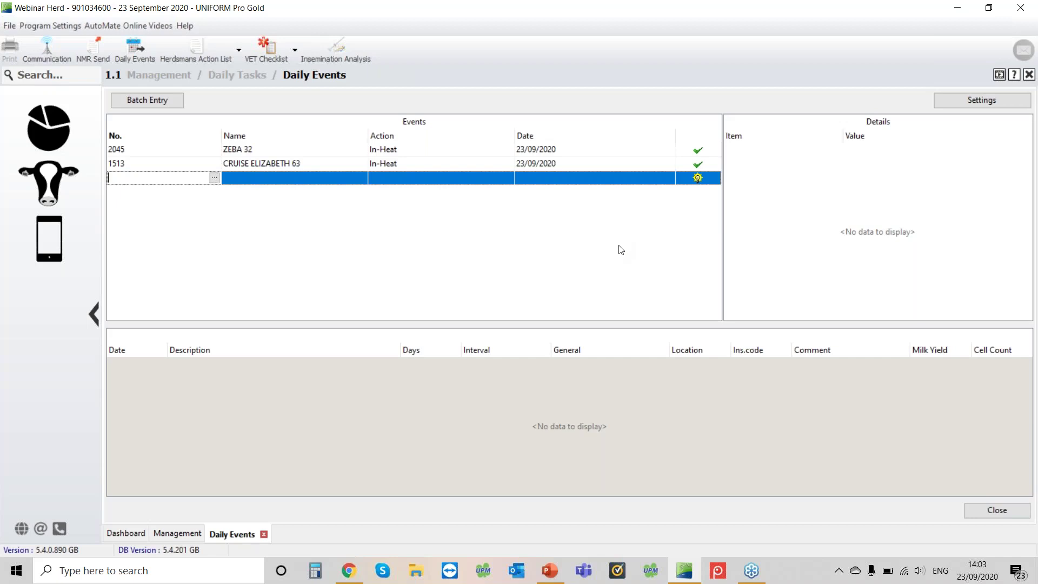
Enter a Serving event for cow 1841 LILAC VS dated 22/09/2020.
text(1841)
key(Tab)
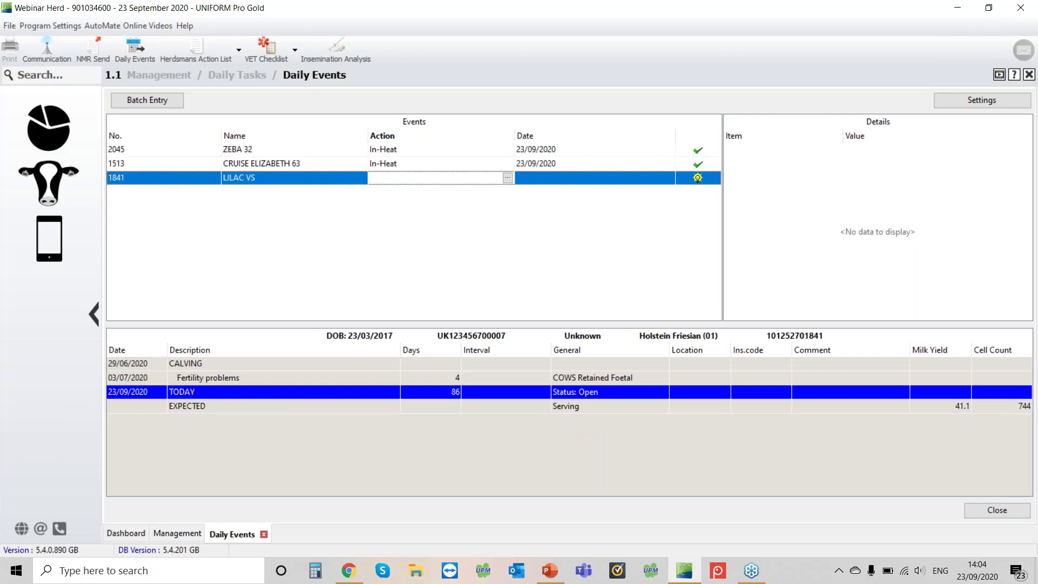
text(Serving)
key(Tab)
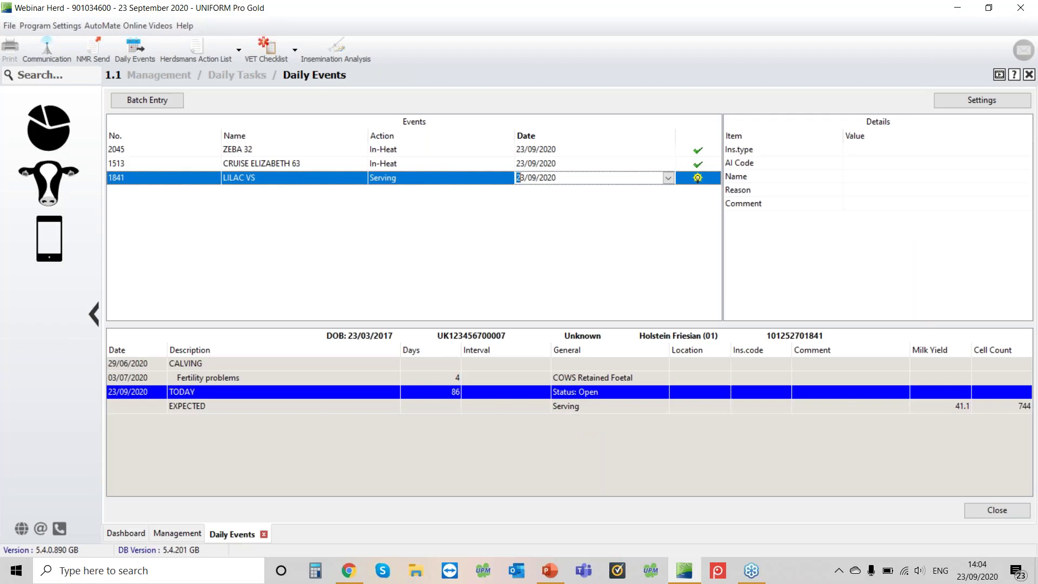
key(Down)
key(Tab)
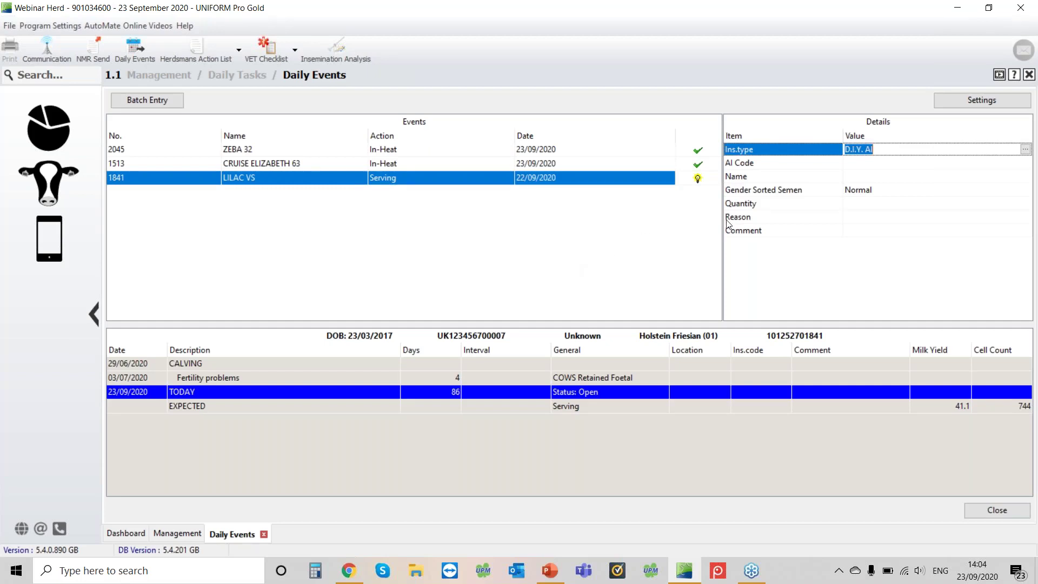
Set insemination D.I.Y. AI, sire BACON-HILL MOEMONEY ET, and Normal semen.
click(1024, 150)
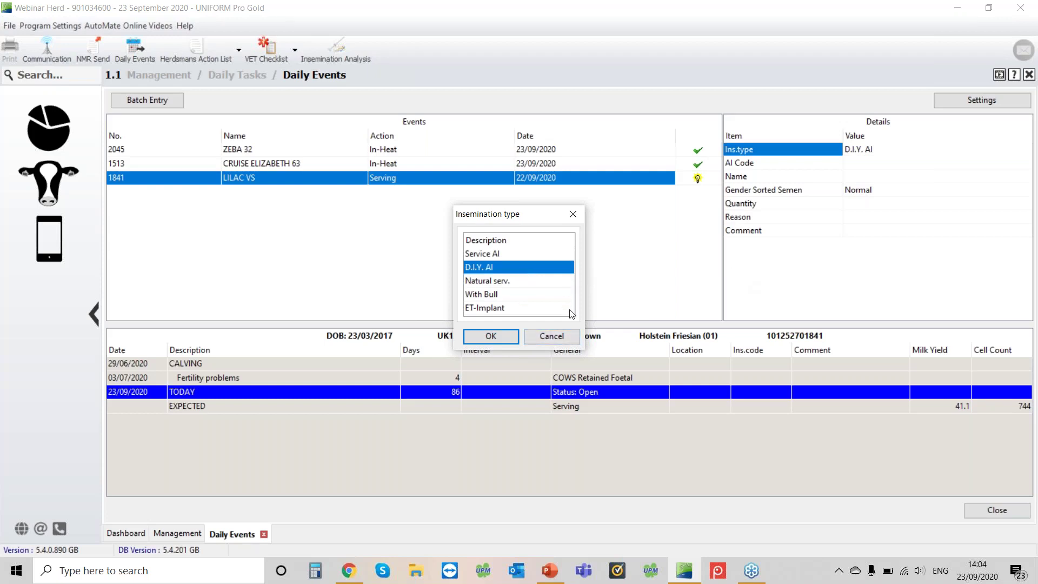
click(491, 336)
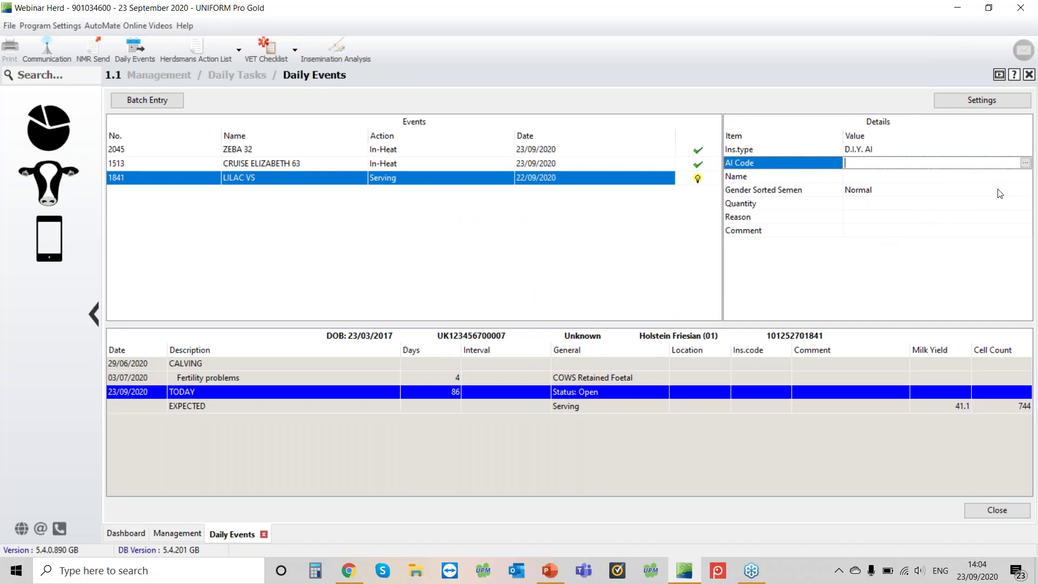
key(ctrl+Return)
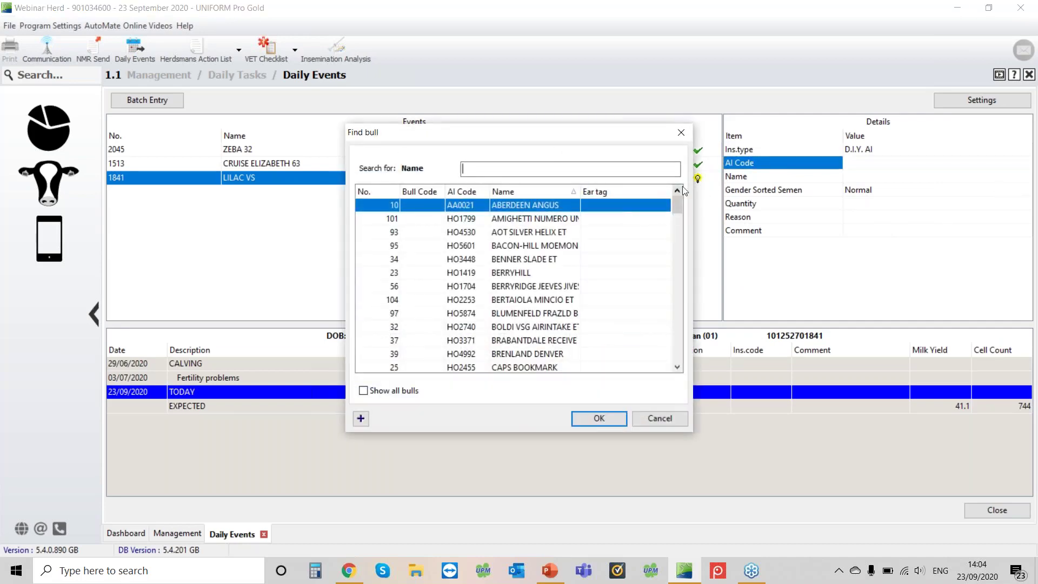
click(545, 252)
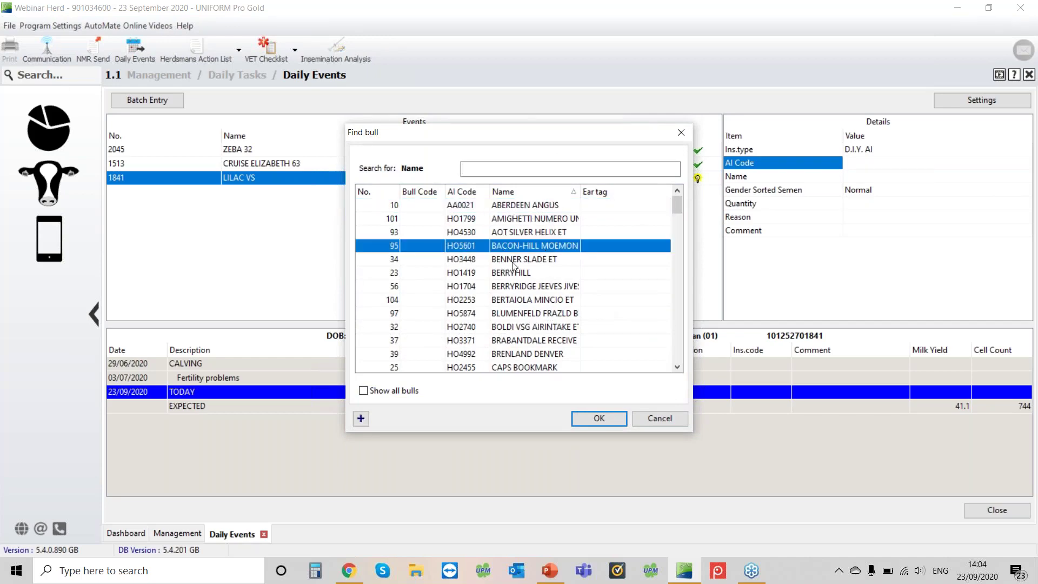
click(600, 419)
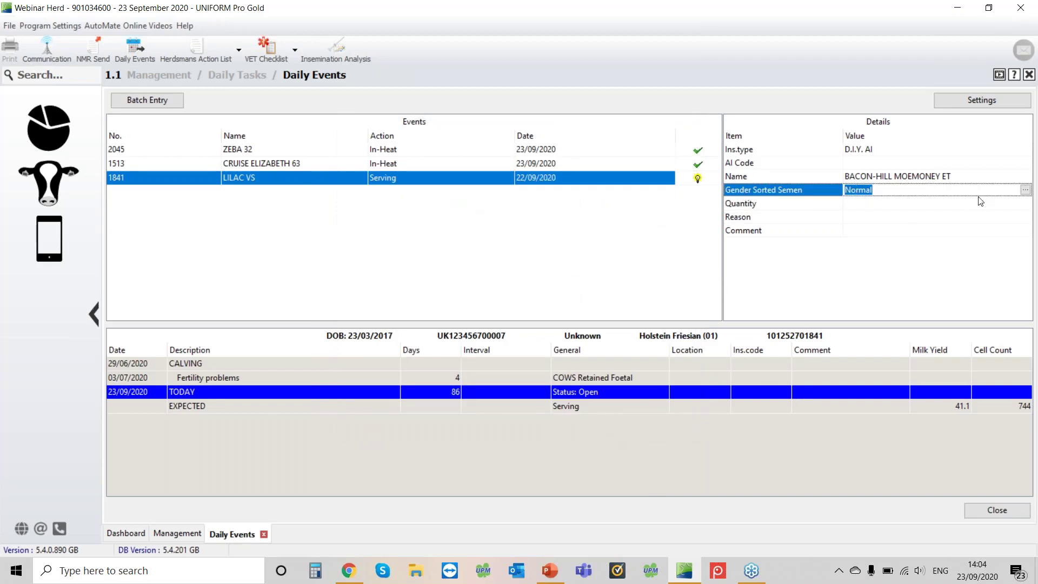
click(1025, 190)
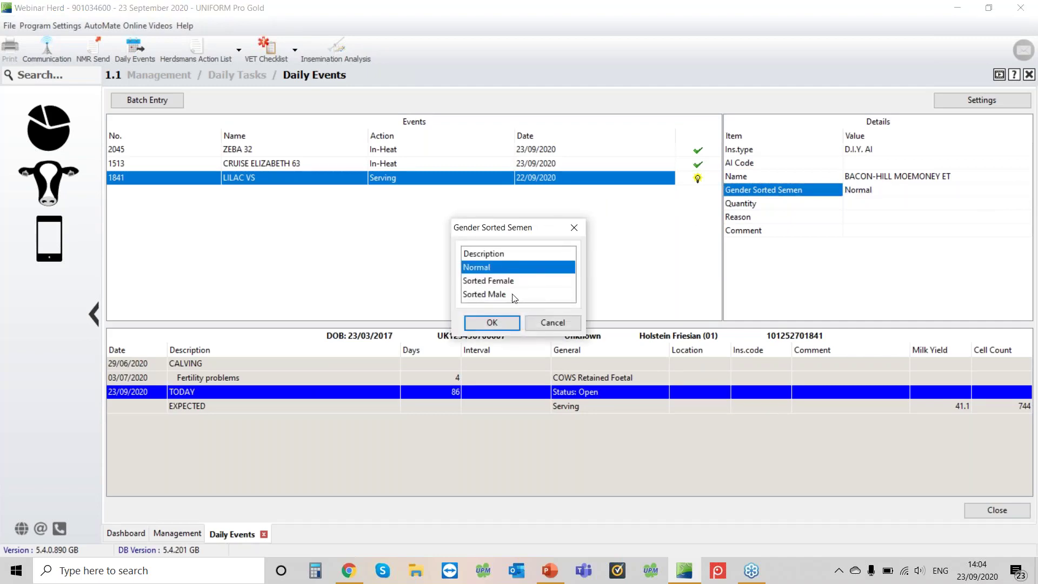
click(491, 323)
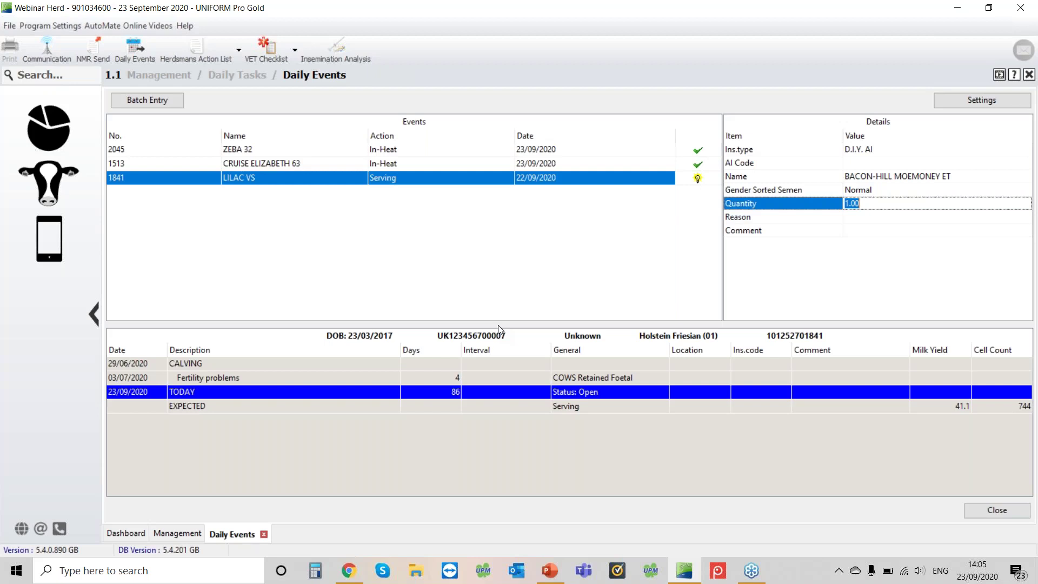
Keep quantity 1.00, set reason Standing heat, and save the LILAC VS serving.
key(Return)
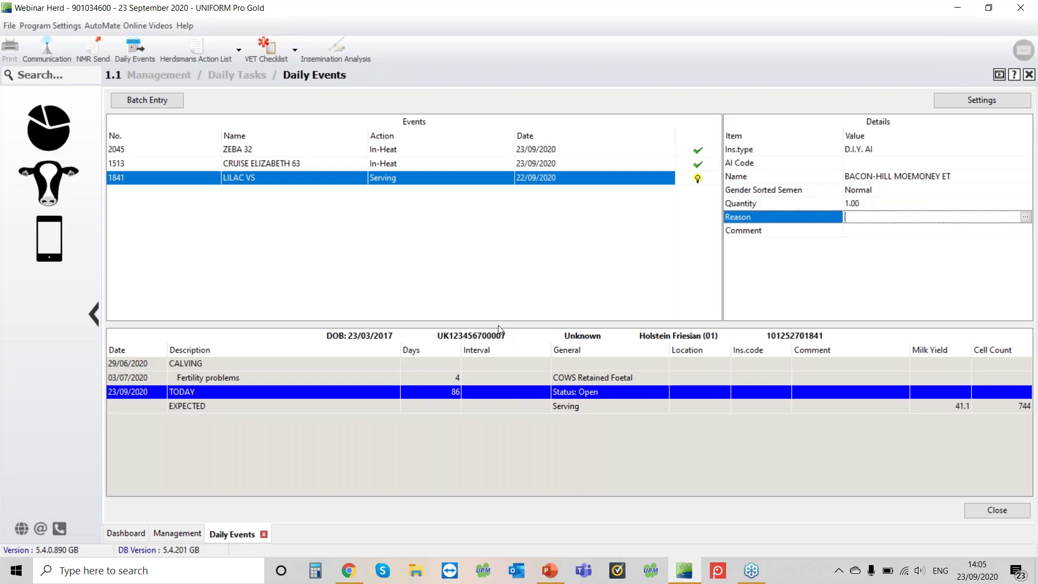
key(Return)
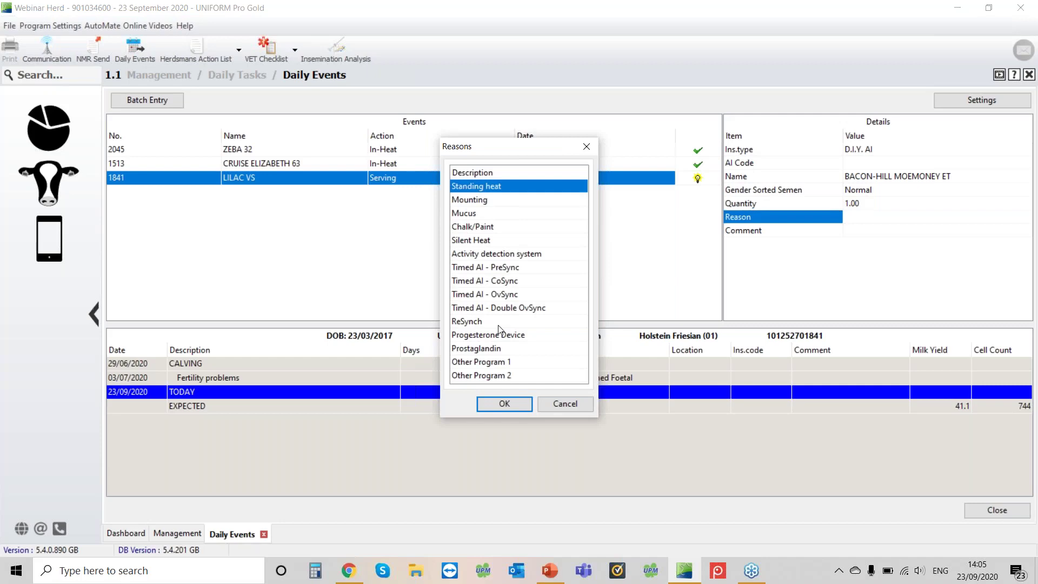
key(Return)
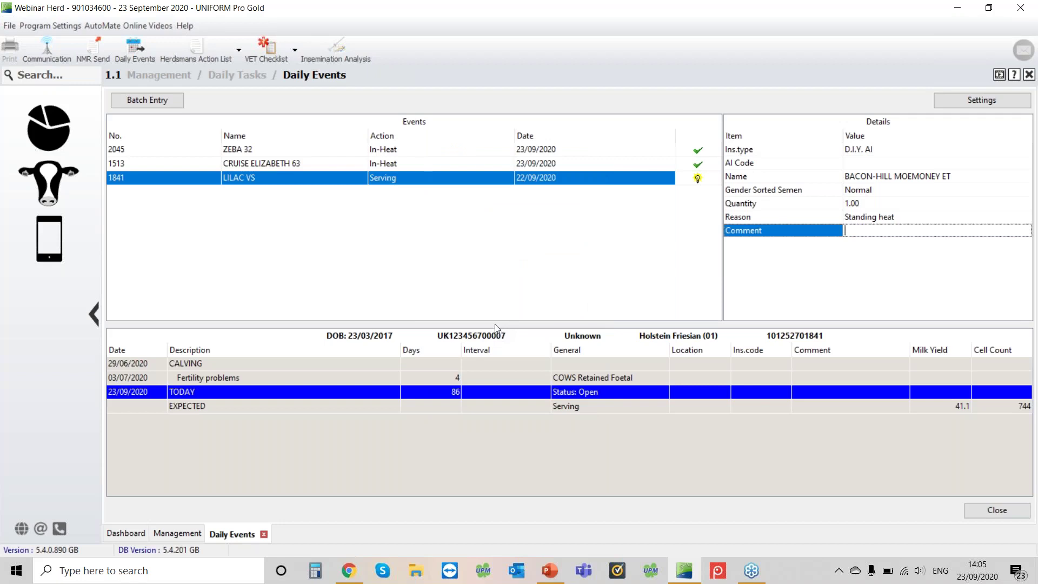
key(Return)
click(392, 178)
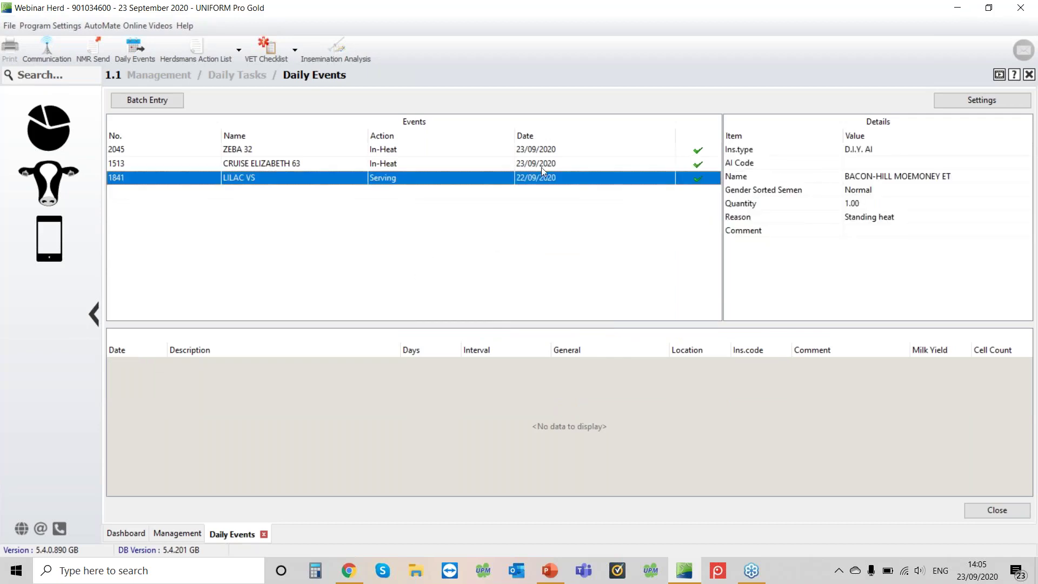
Start a Pregnancy Status event for cow 97 DEMPSEY FRAGILE 24 dated 22/09/2020.
click(637, 192)
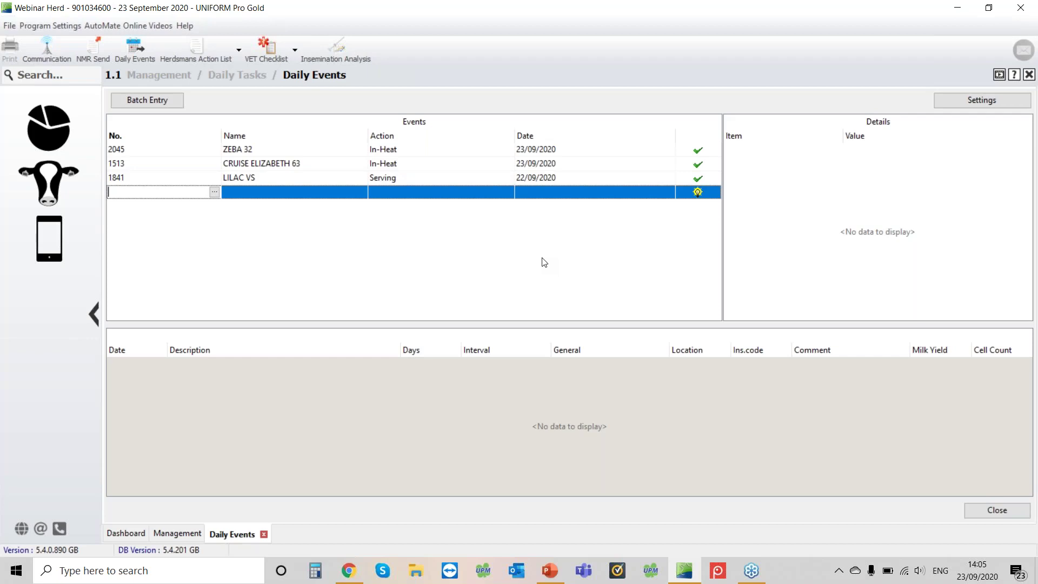
text(97)
key(Tab)
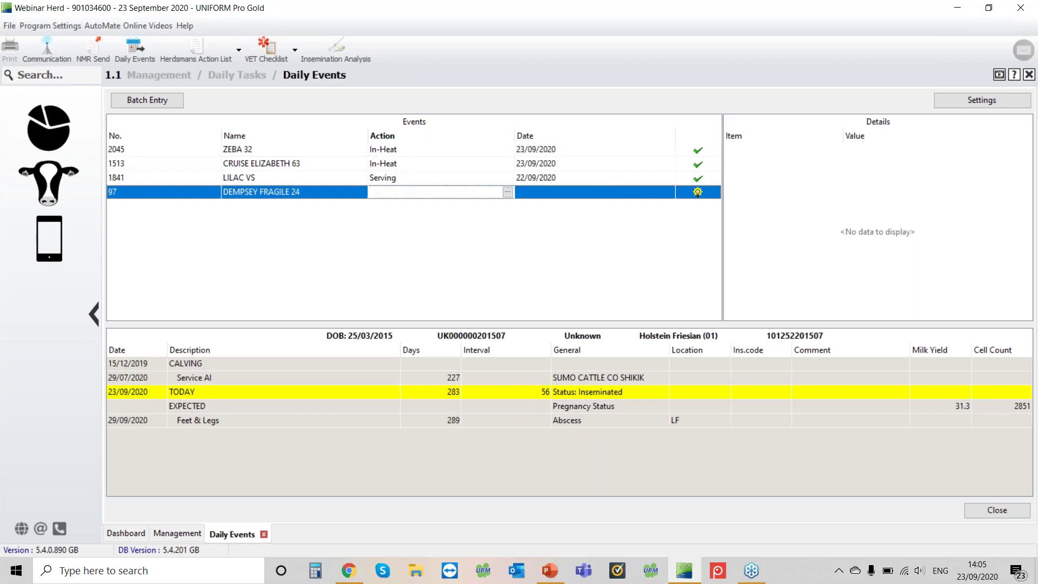
text(p)
key(Tab)
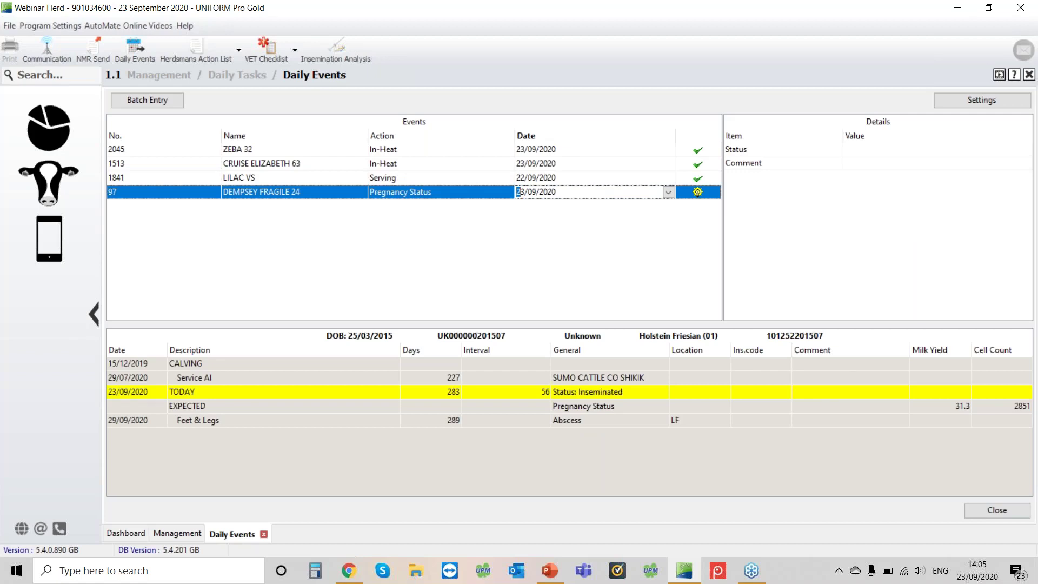
key(Down)
key(Return)
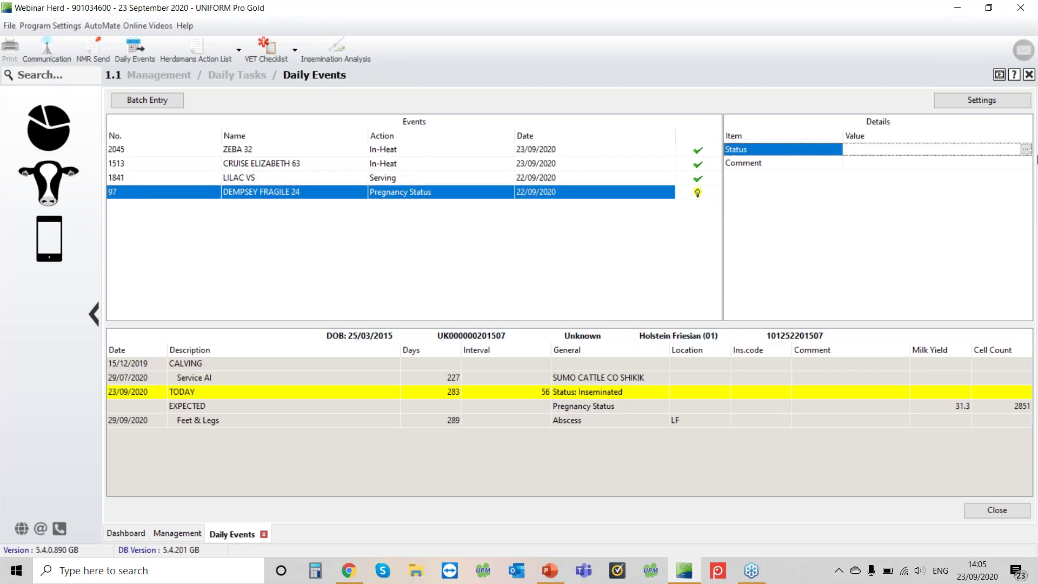
Set the pregnancy status to Positive + and save cow 97's event.
click(1026, 150)
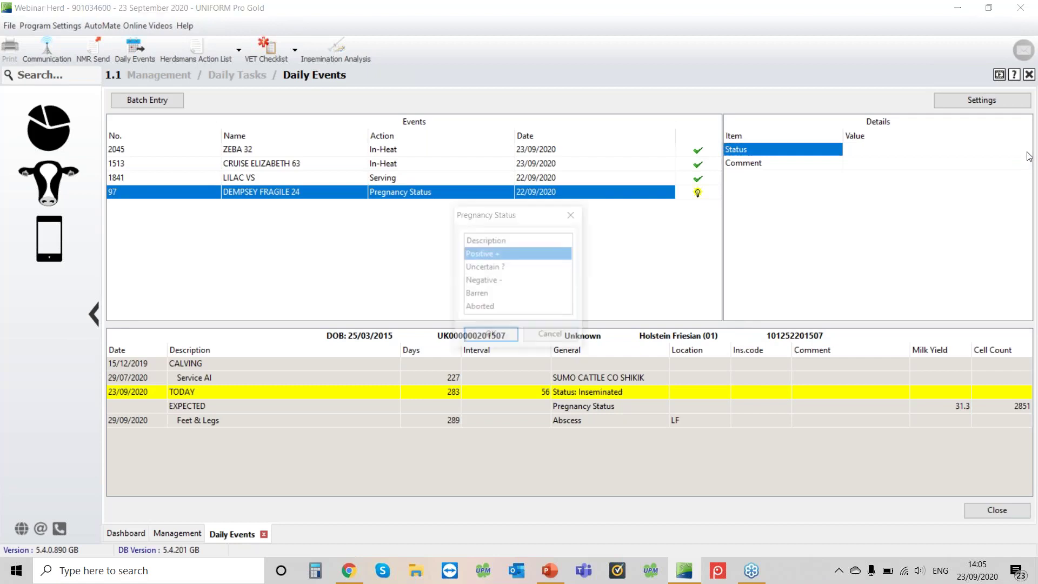
click(505, 297)
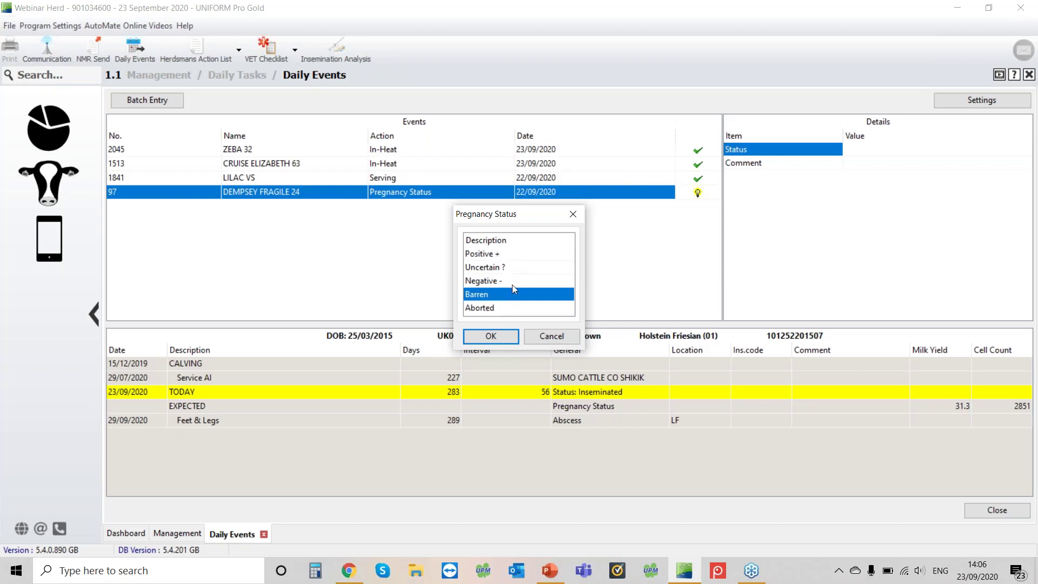
click(520, 256)
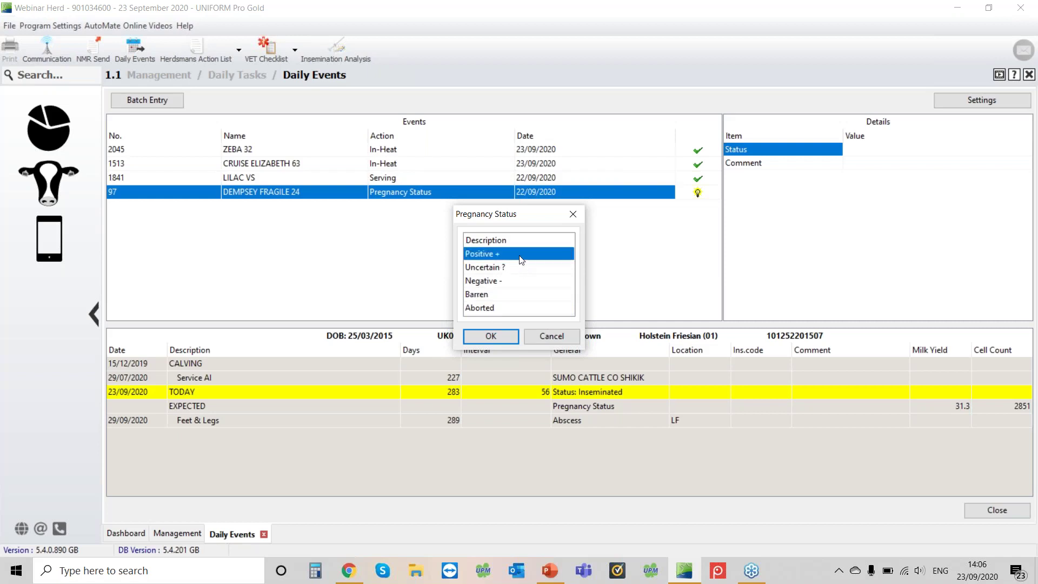
click(492, 338)
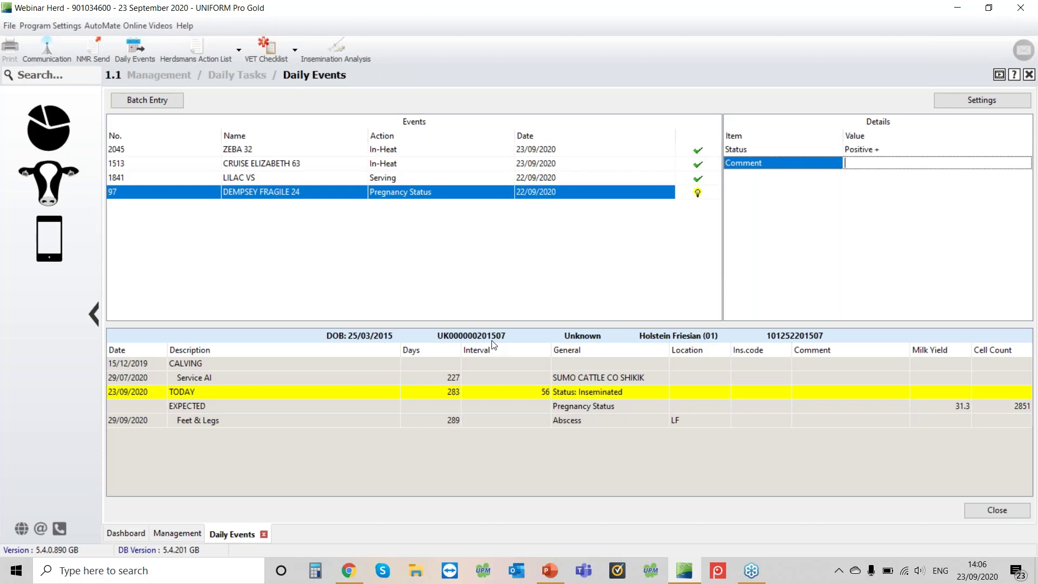
key(Return)
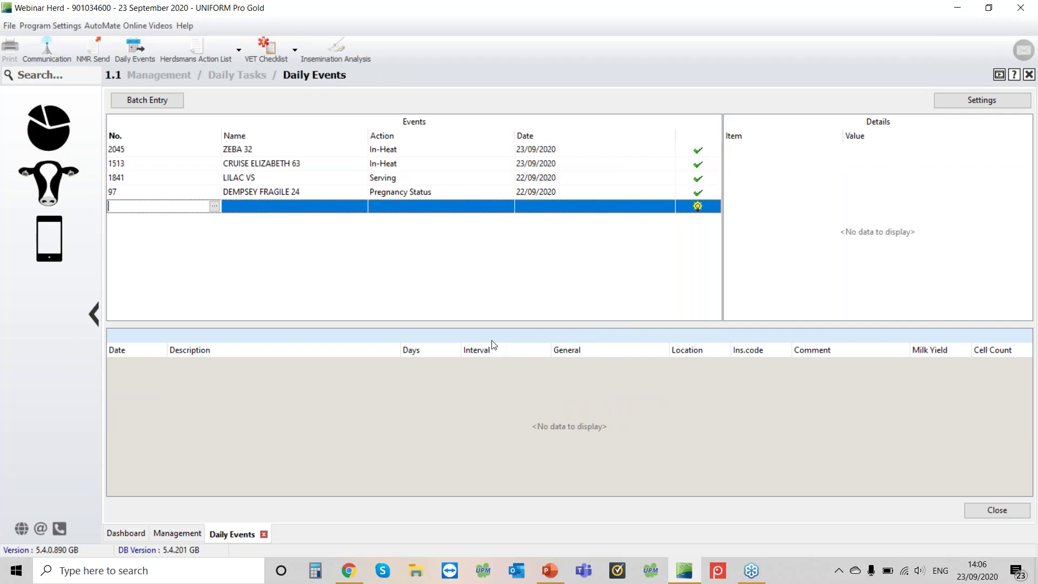
Start a Pregnancy Status event for cow 420 dated 22/09/2020.
text(420)
key(Return)
text(p)
key(Return)
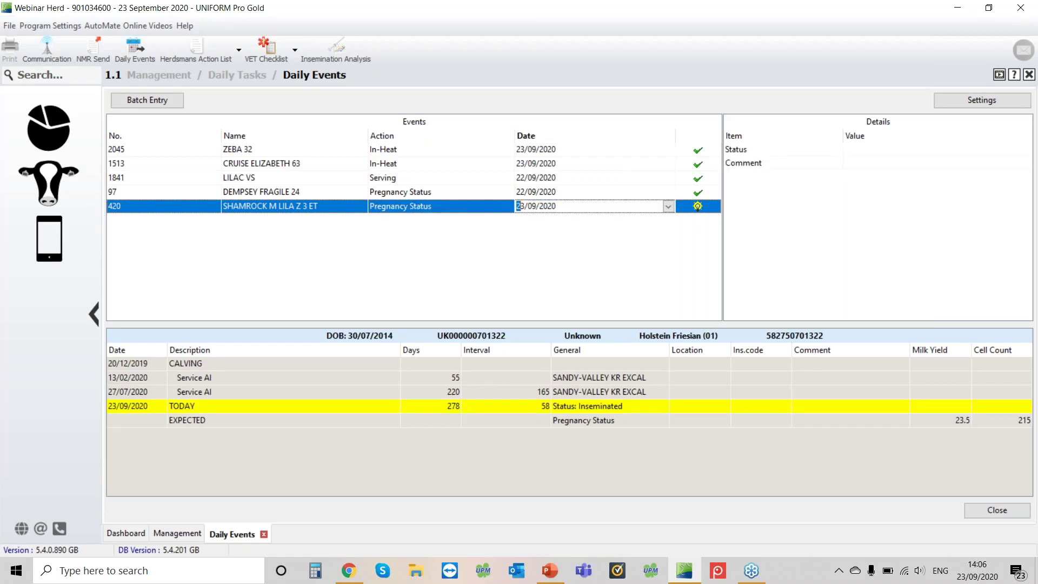
text(22)
key(Return)
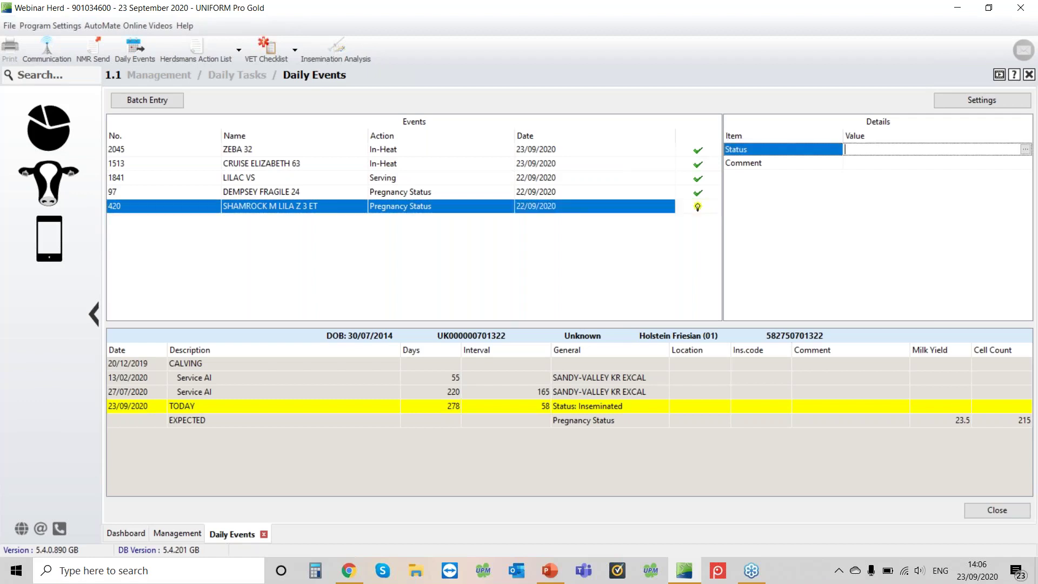
Set status Negative -, save cow 420's event, and review the saved rows.
key(Return)
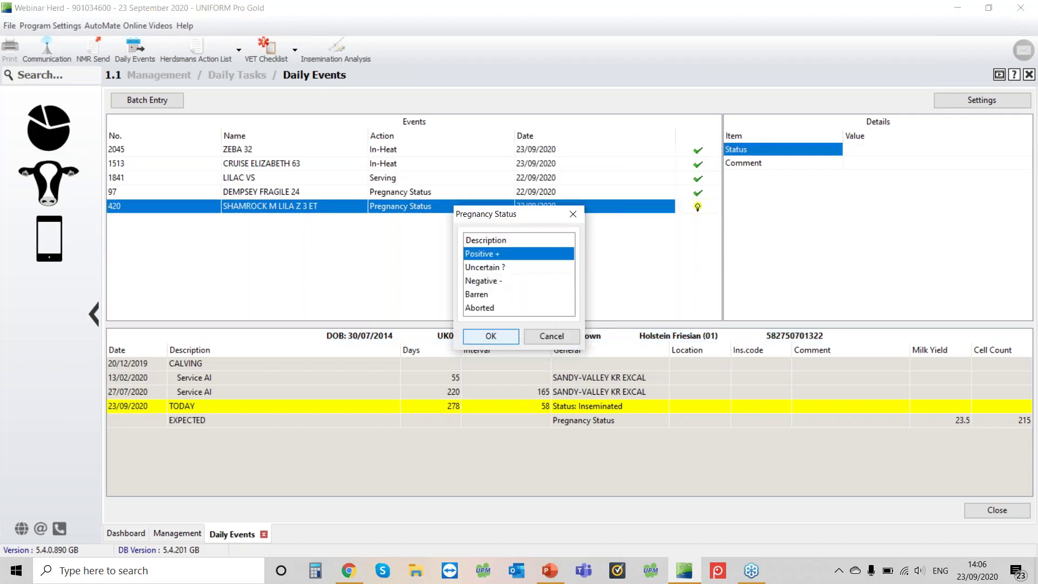
key(Down)
key(Down)
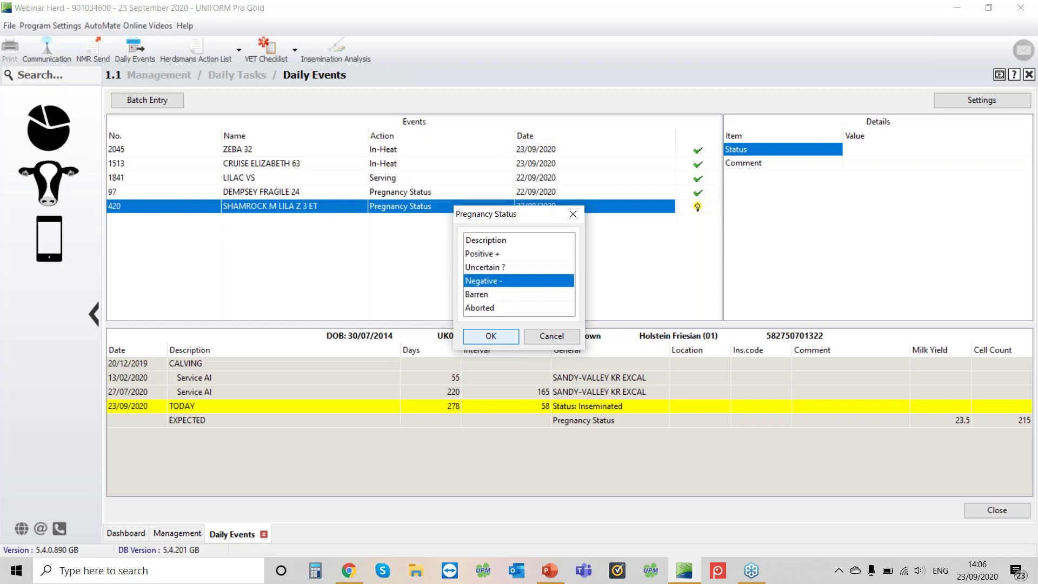
key(Return)
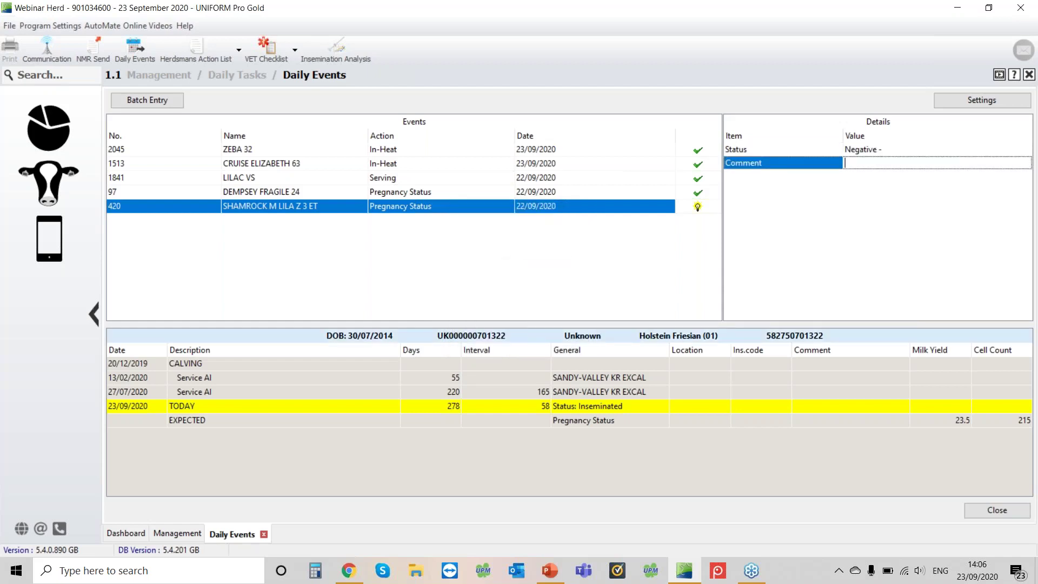
key(Return)
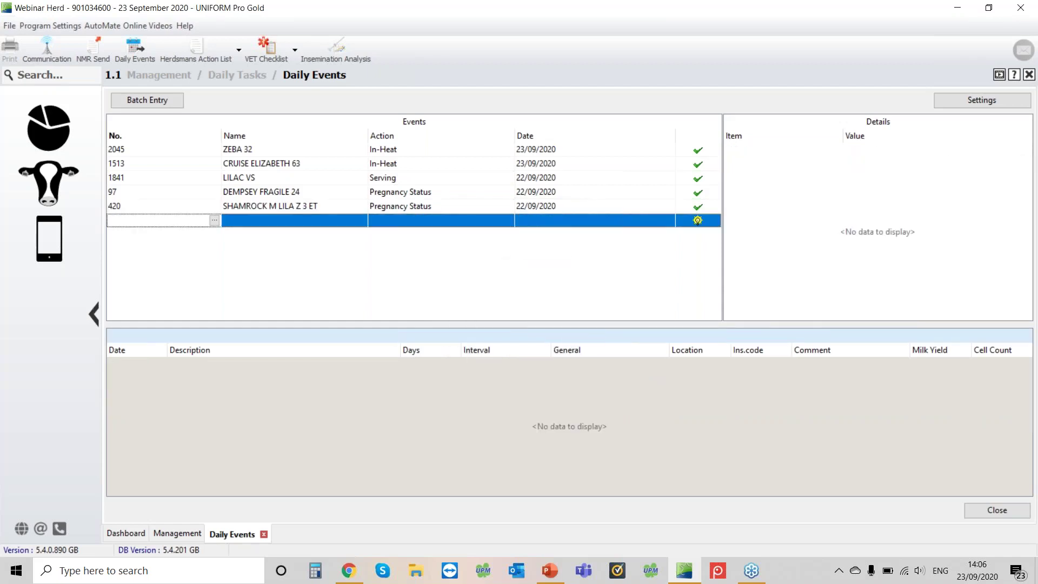
click(290, 208)
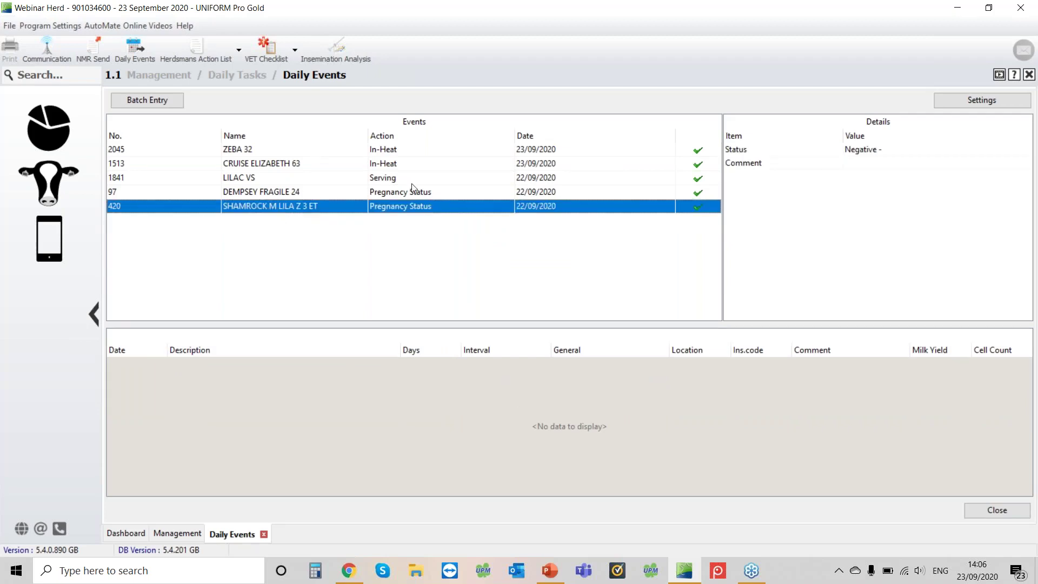
key(Up)
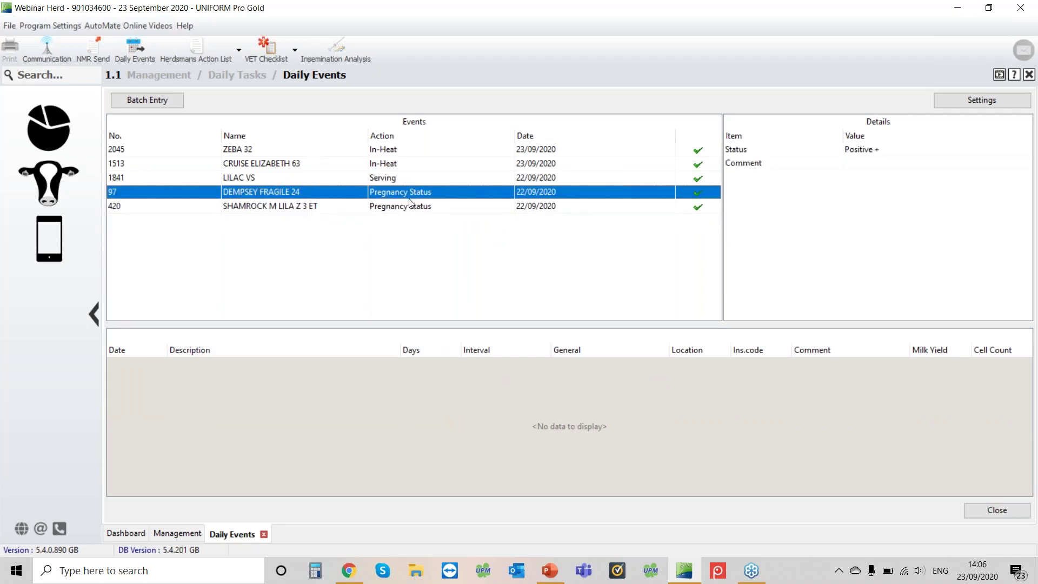
Start a Pregnancy Status event for cow 2038 KINGPIN HONEYBEE 8 dated 22/09/2020.
click(344, 210)
key(Down)
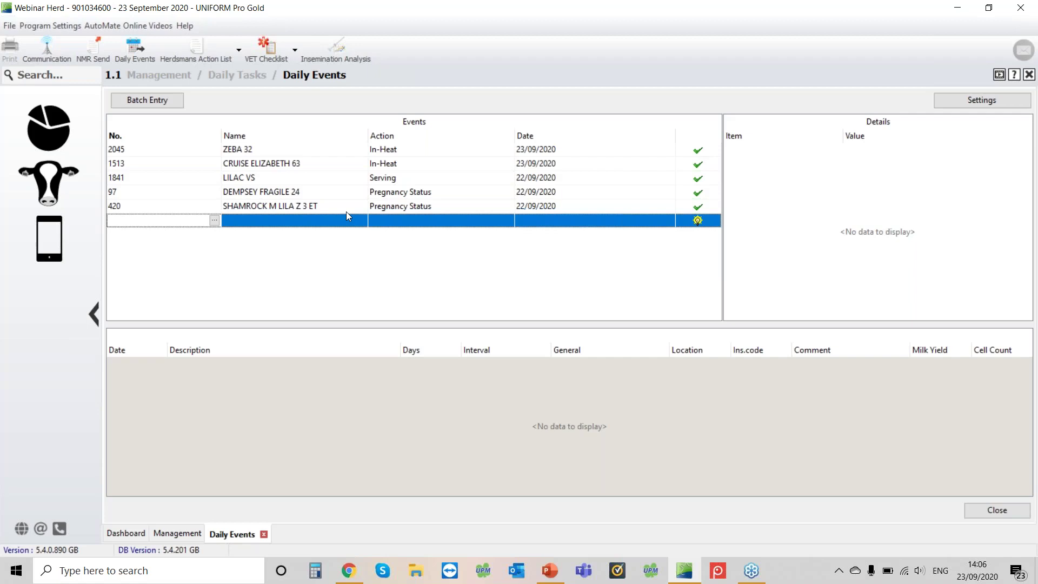
text(2038)
key(Tab)
text(p)
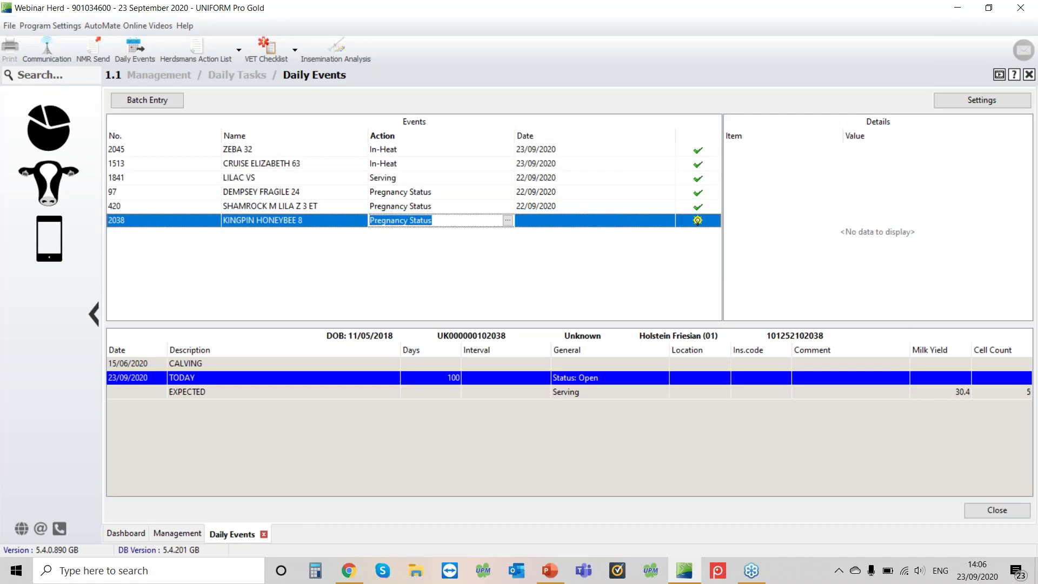
key(Tab)
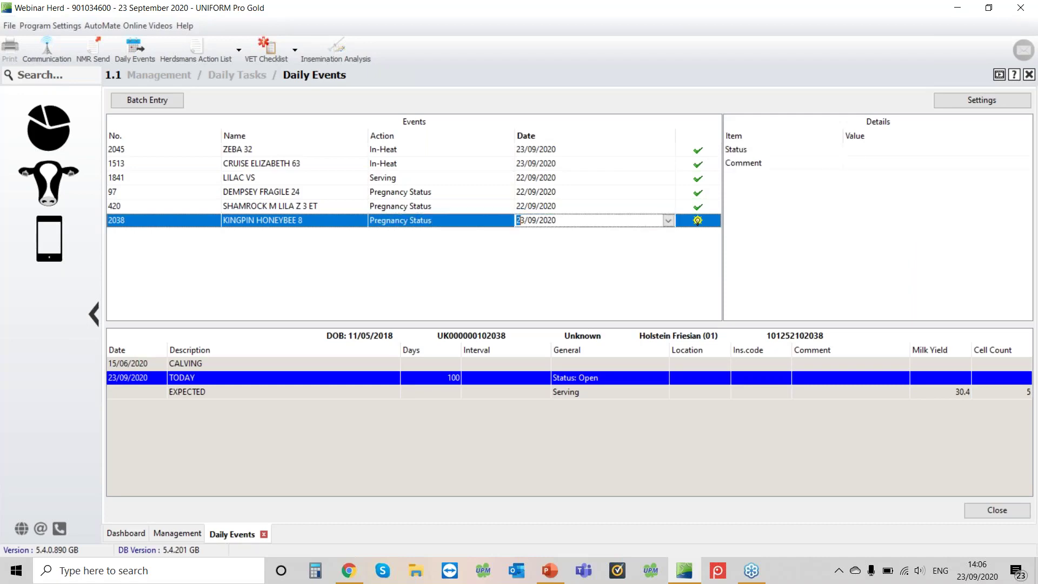
key(Down)
key(Tab)
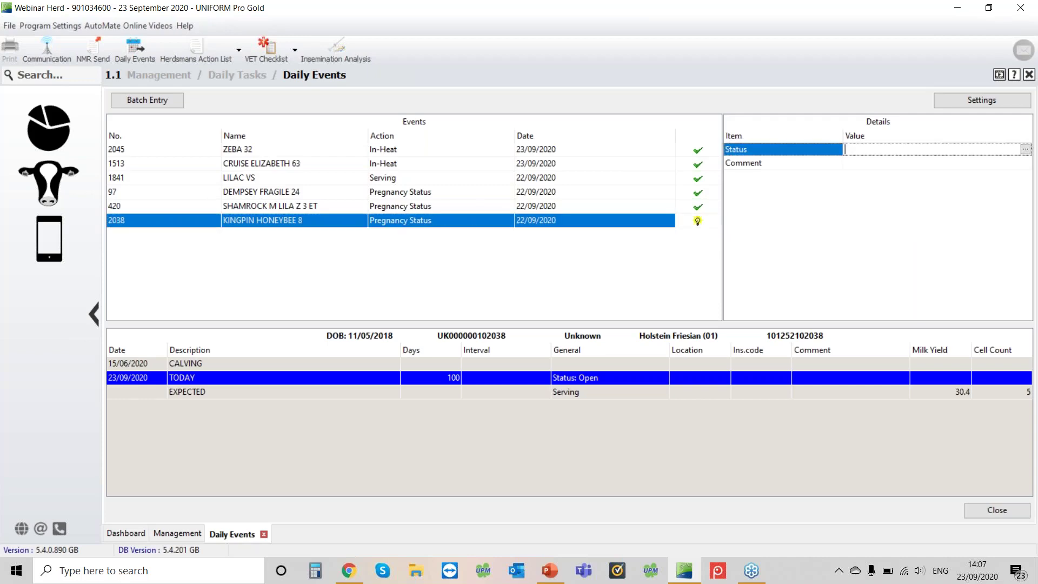
Set status Barren, accept the barren warning, and save the event.
key(Return)
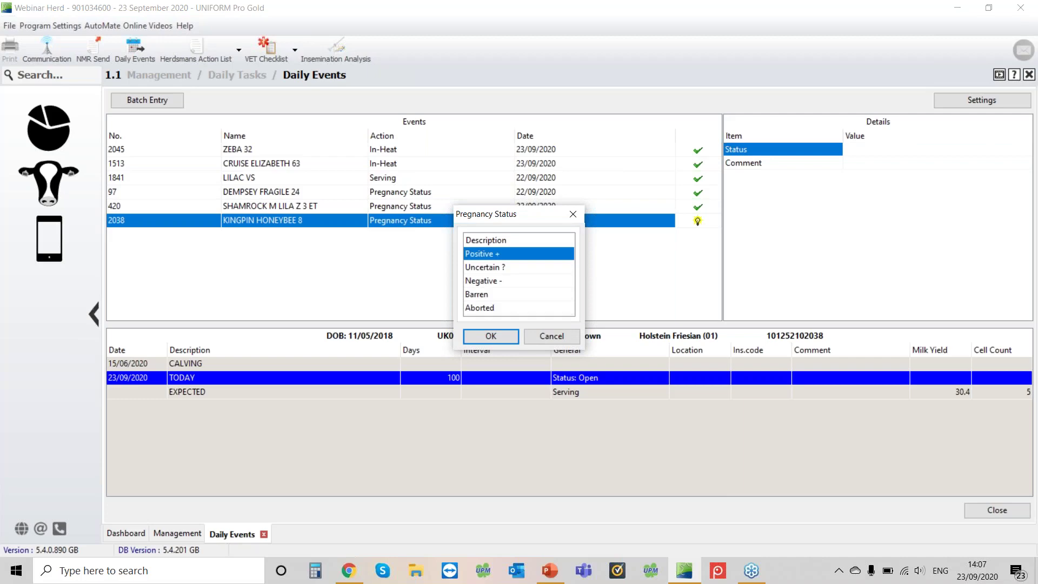
click(519, 294)
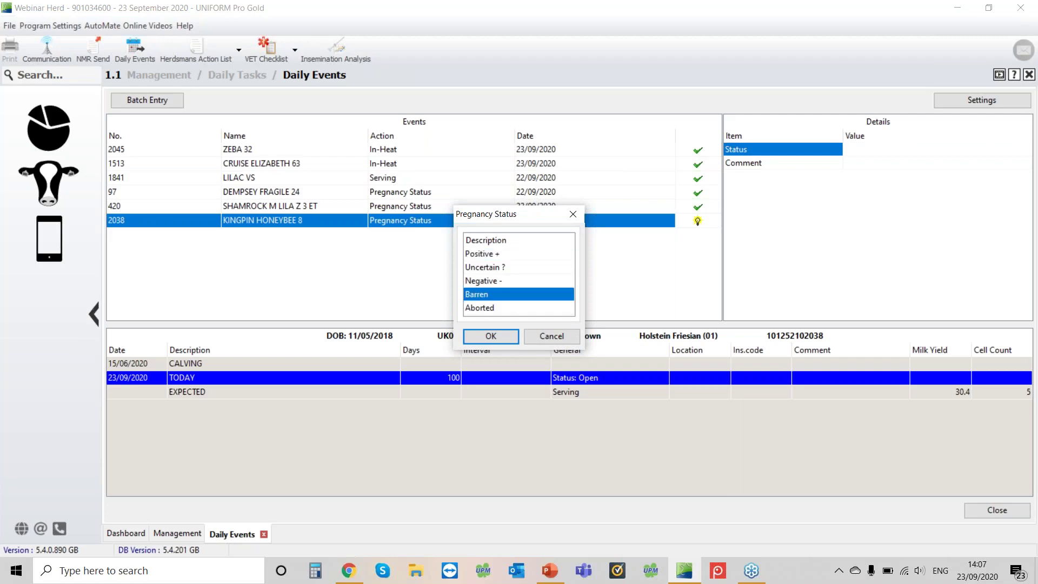
key(Return)
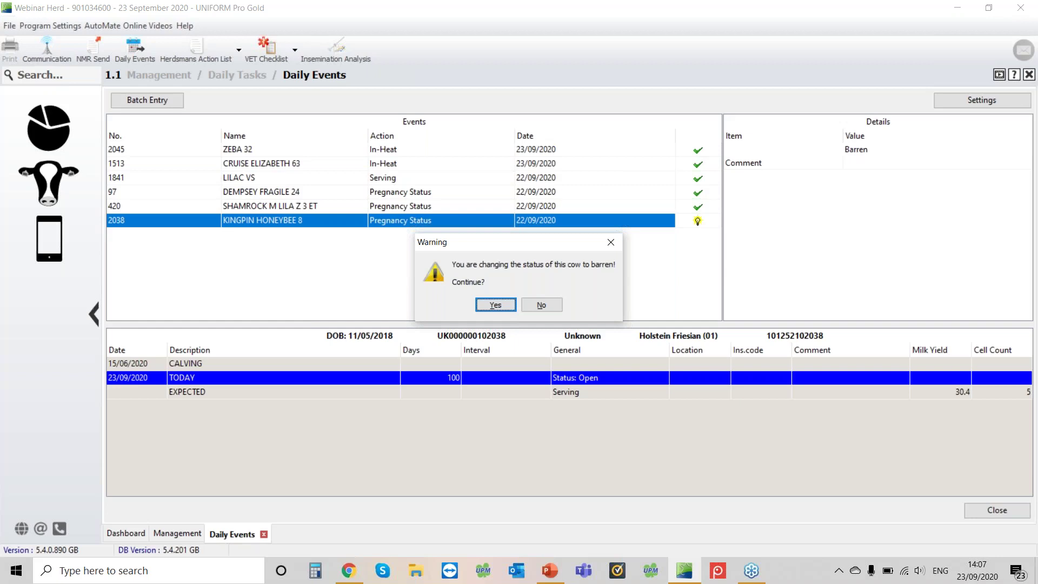
key(Return)
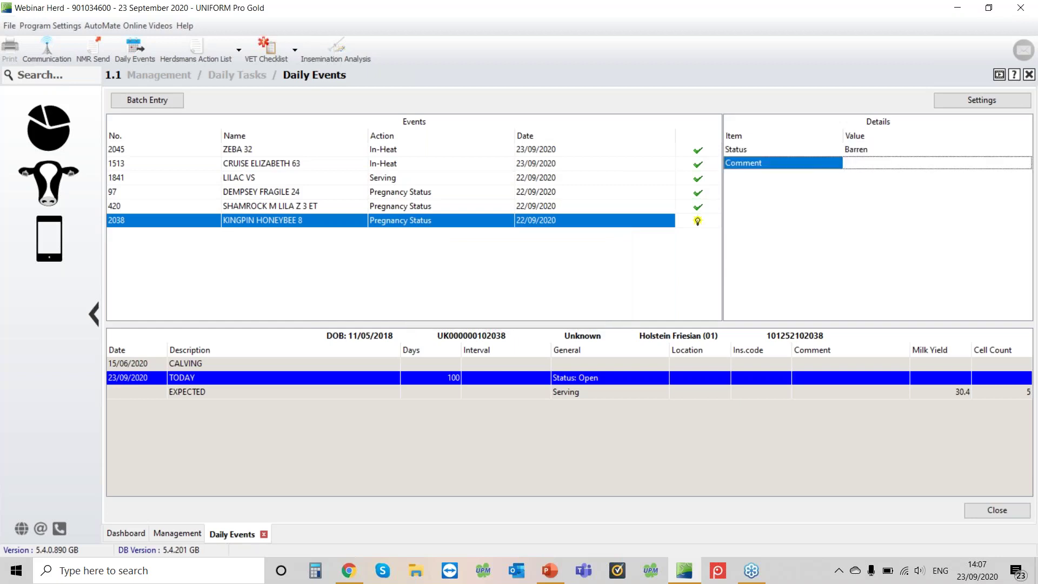
key(Return)
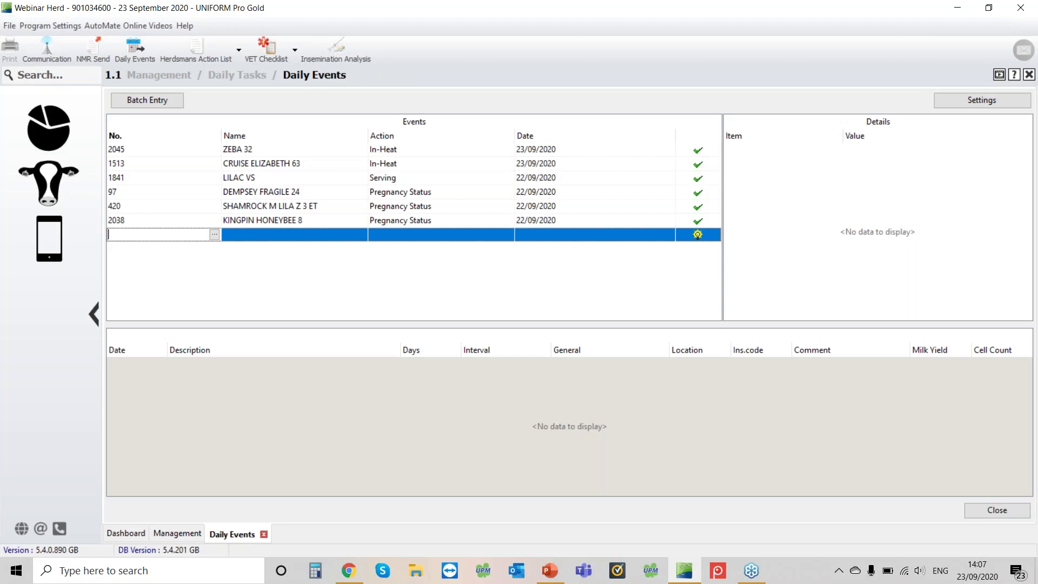
Enter a Dry Off event for cow 1928 with date 23/09/2020.
text(1928)
key(Tab)
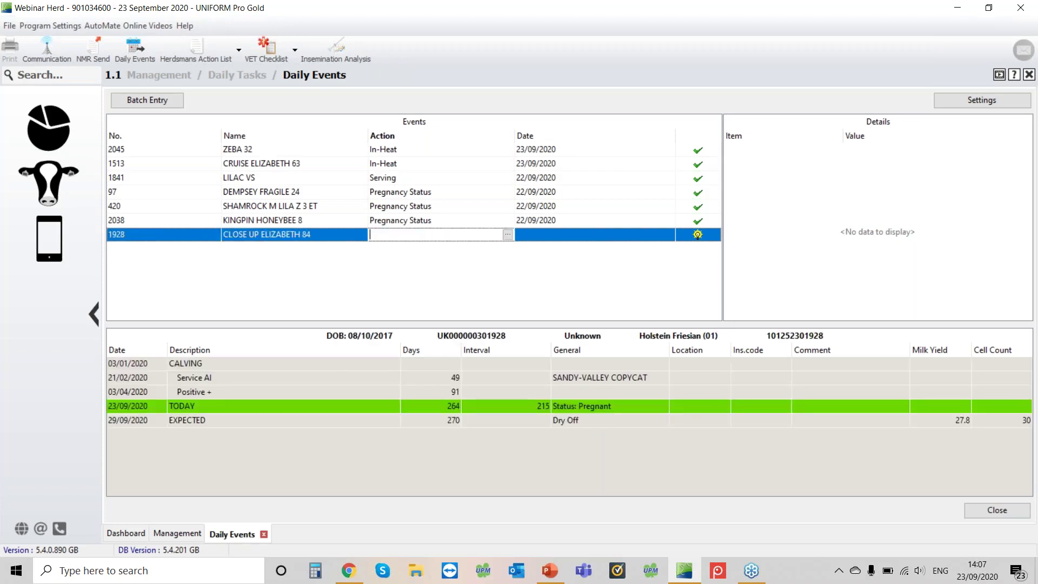
text(d)
key(Tab)
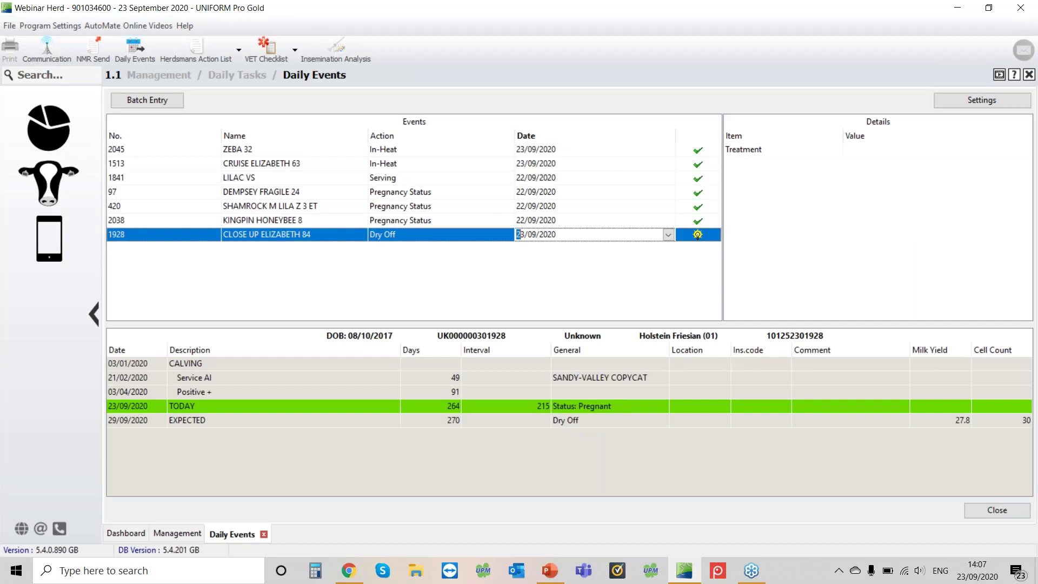
key(Tab)
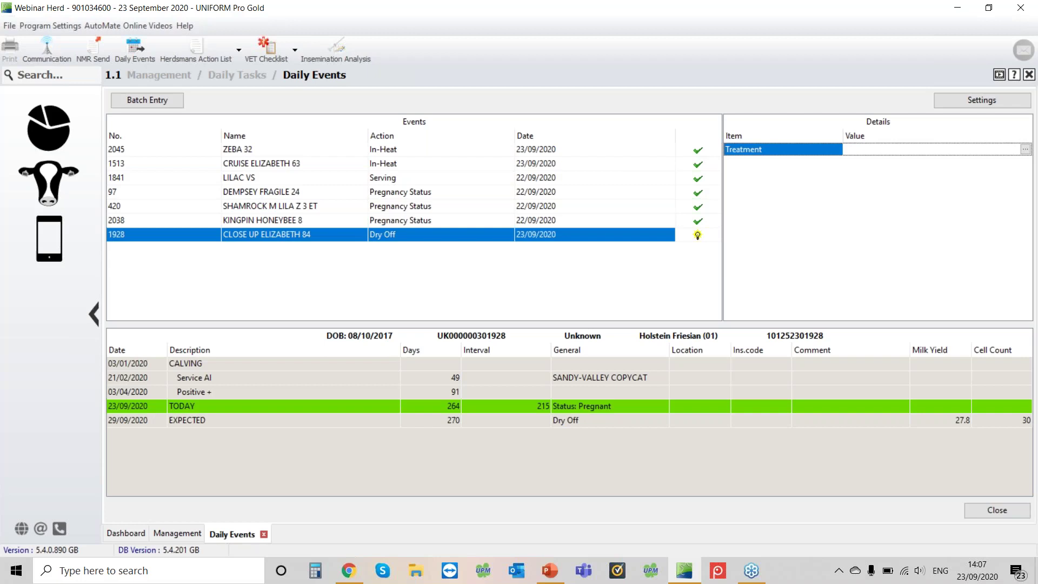
Add Dry Cow Therapy with 4.00 tubes of Cepravin in the treatment wizard.
key(Return)
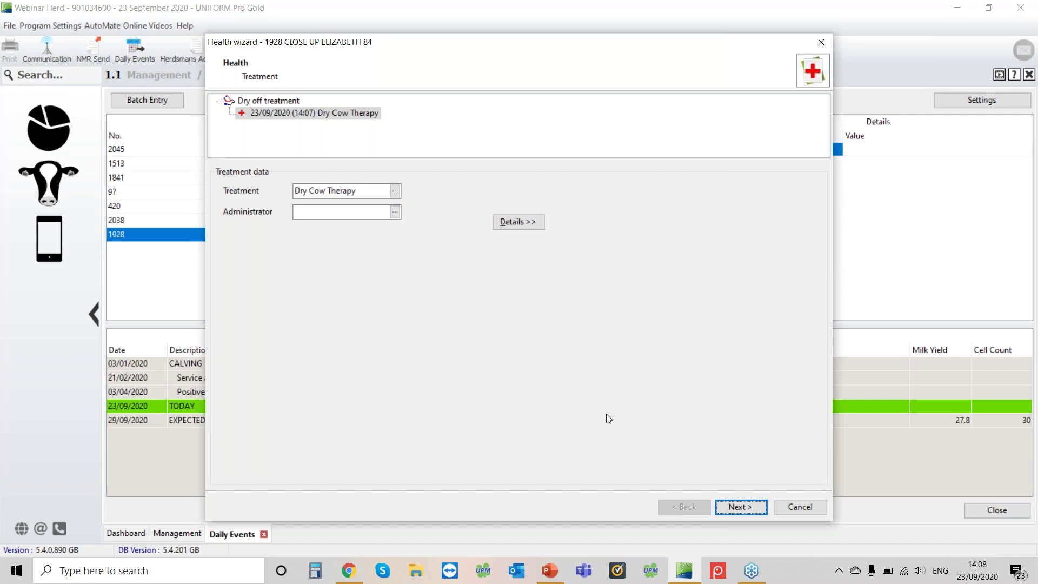
click(729, 509)
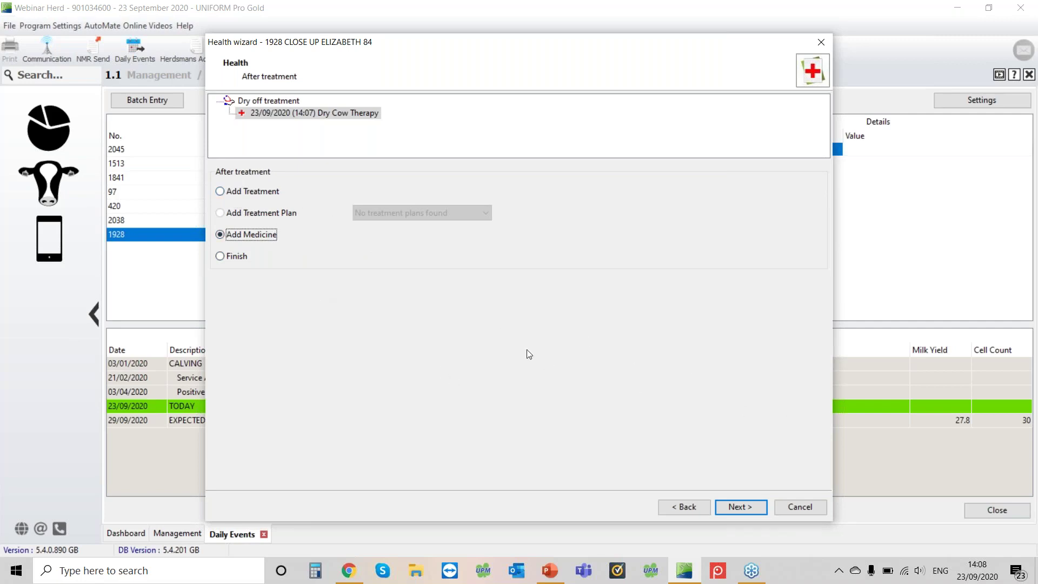
click(739, 508)
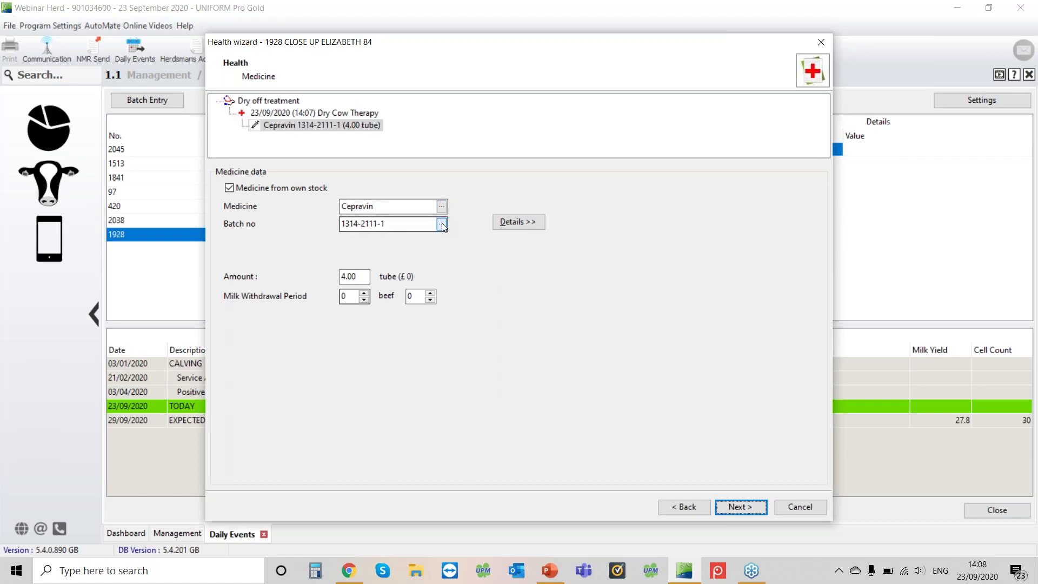
click(349, 276)
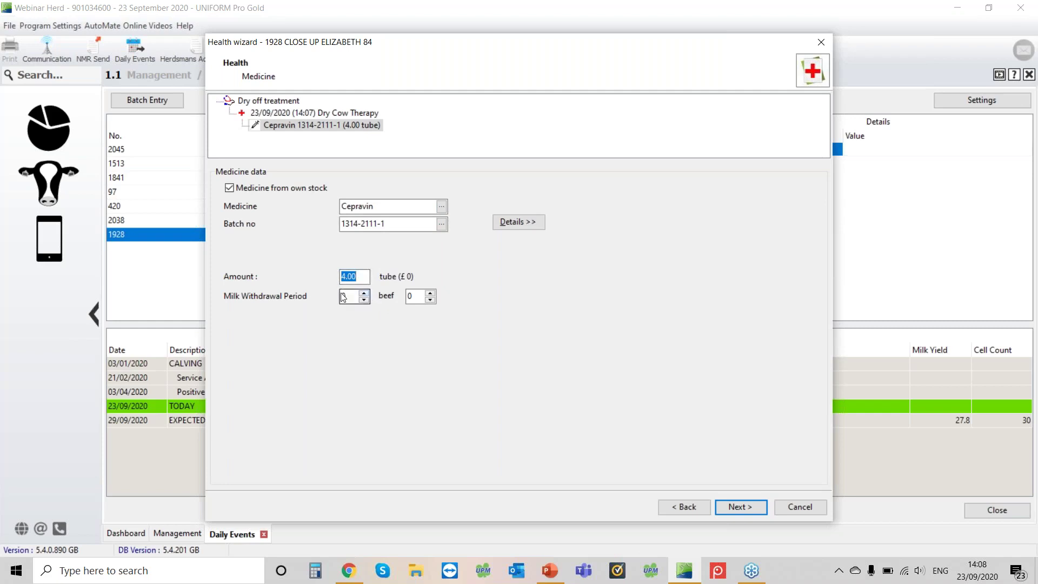
click(412, 298)
click(742, 507)
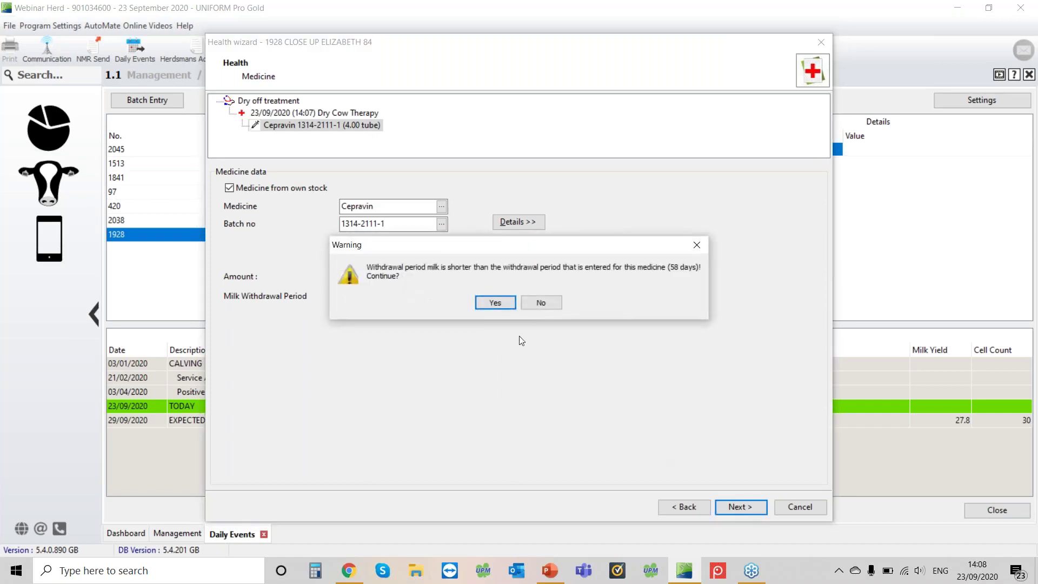
Accept the shorter milk and beef withdrawal periods, finish, and confirm the dry-off line.
click(496, 302)
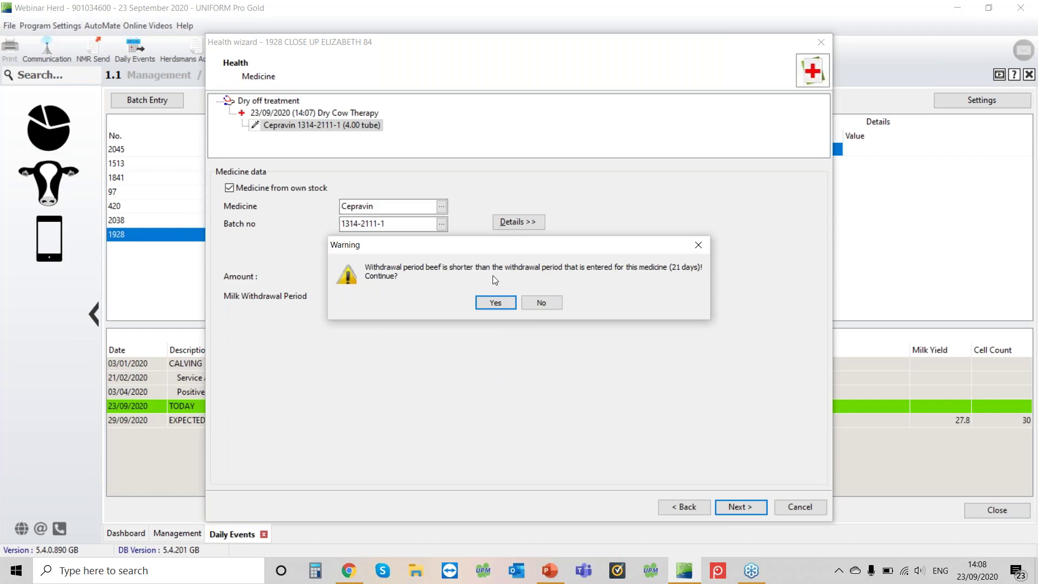
click(506, 301)
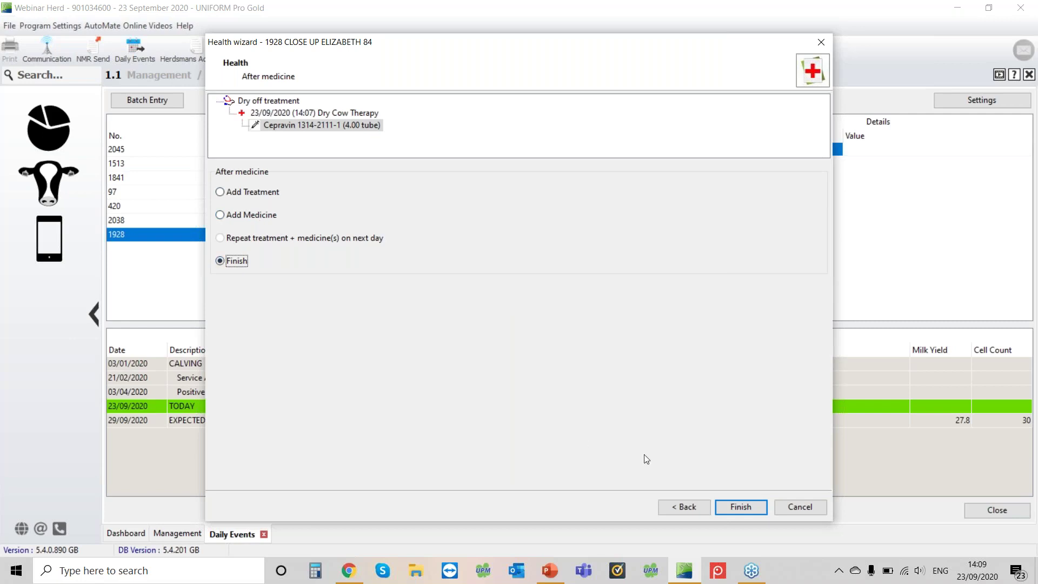
click(761, 508)
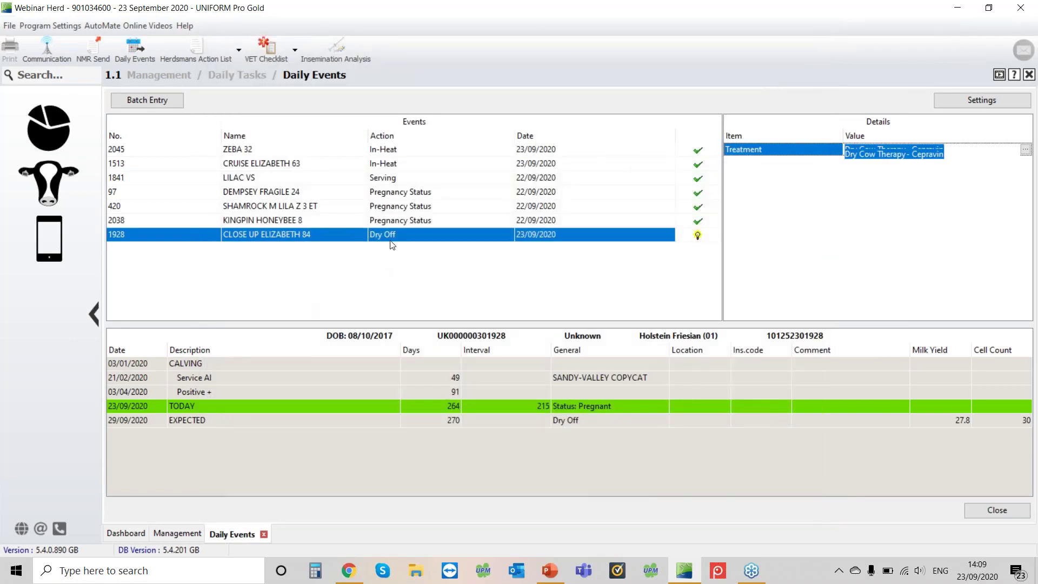
click(390, 245)
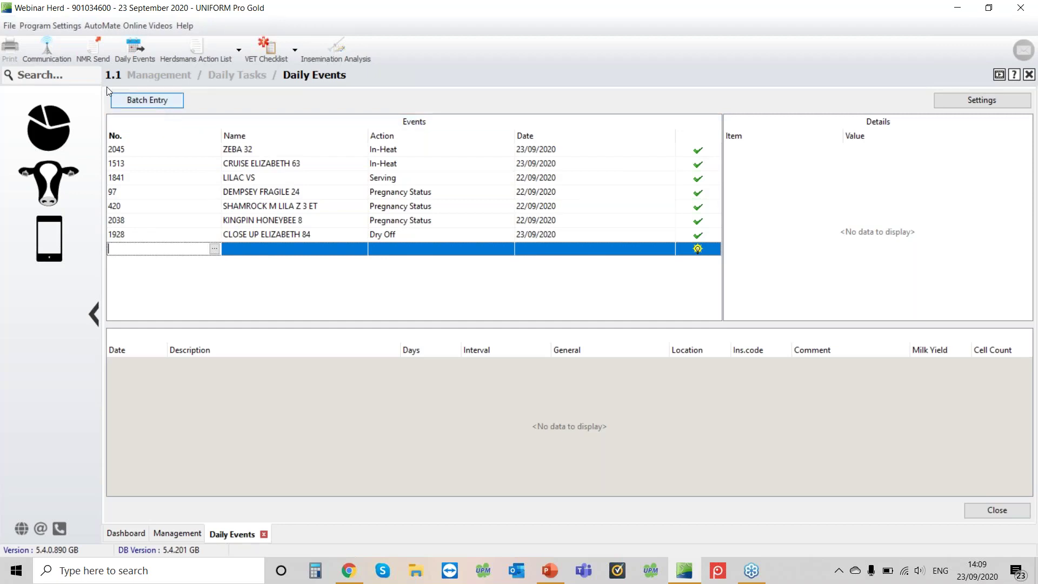
Start a batch Dry Off entry and tick cow 1831 LANVIN ELUSIVE 27.
click(142, 98)
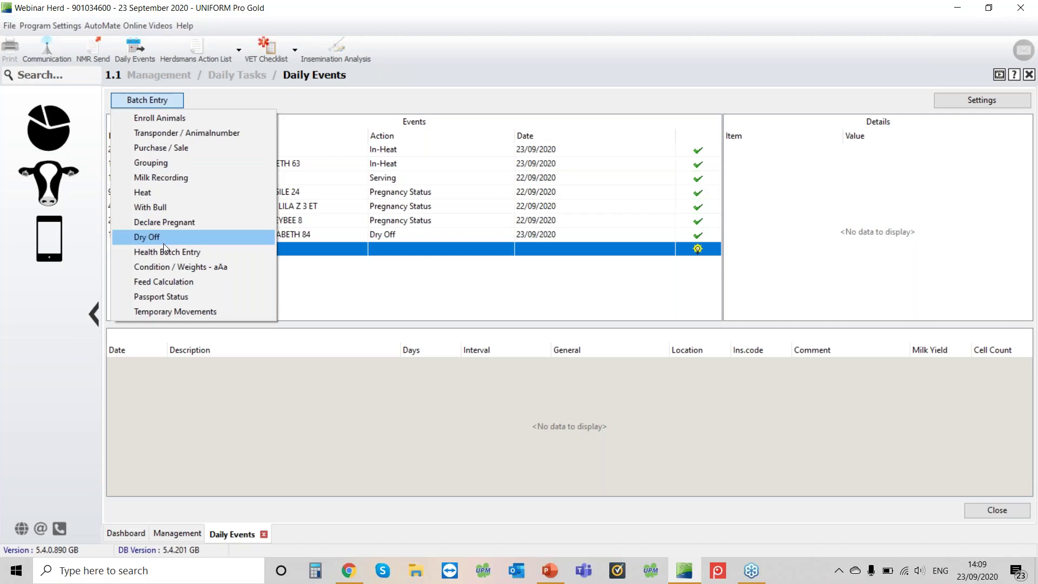
key(Escape)
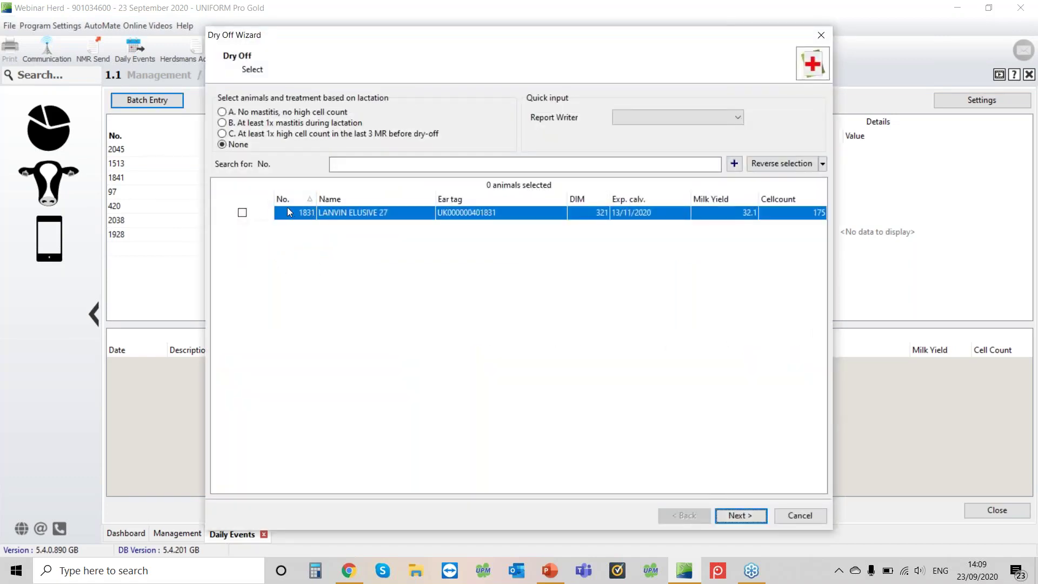
click(243, 214)
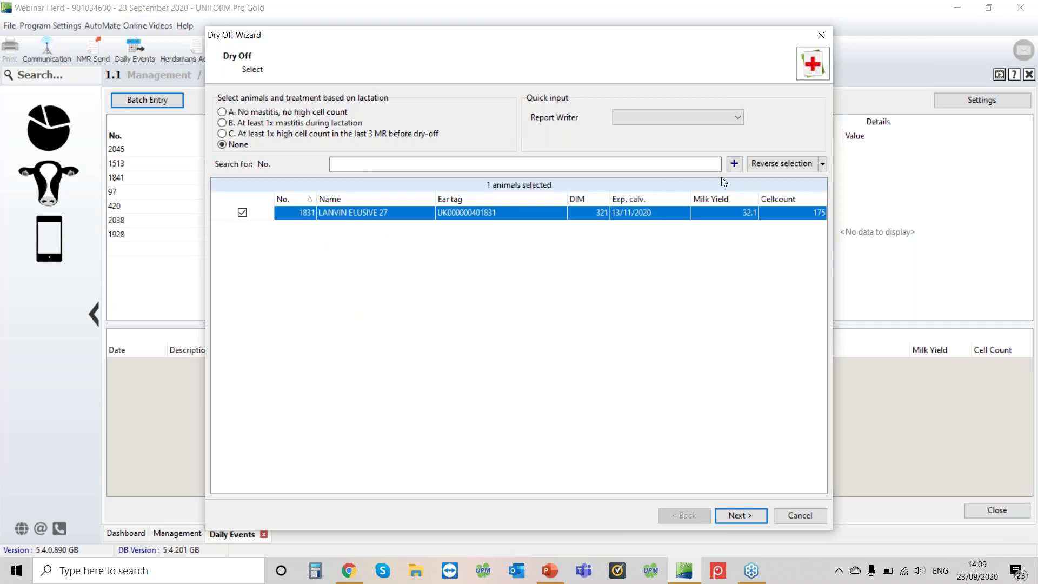
Add cow 95 through Find animal and advance to the dry-off date step.
click(735, 164)
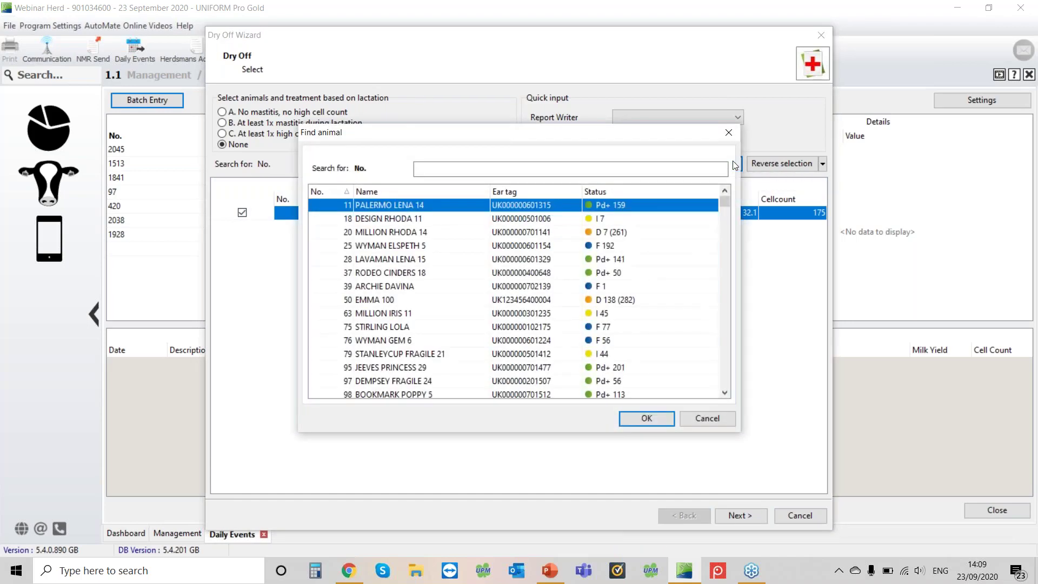
mouse_move(728, 202)
mouse_down()
mouse_move(725, 246)
mouse_move(725, 200)
mouse_up()
click(649, 204)
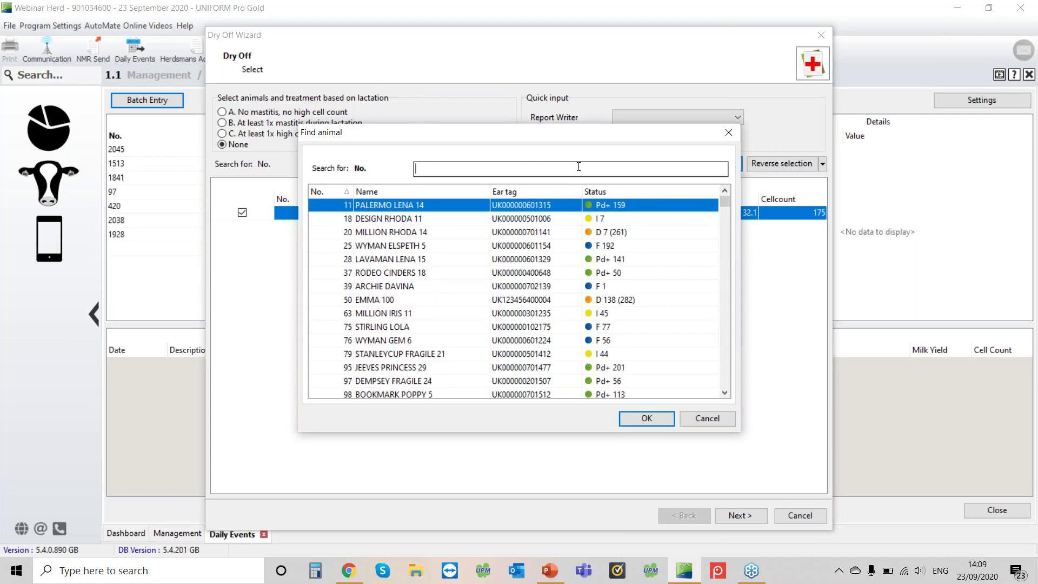
text(95)
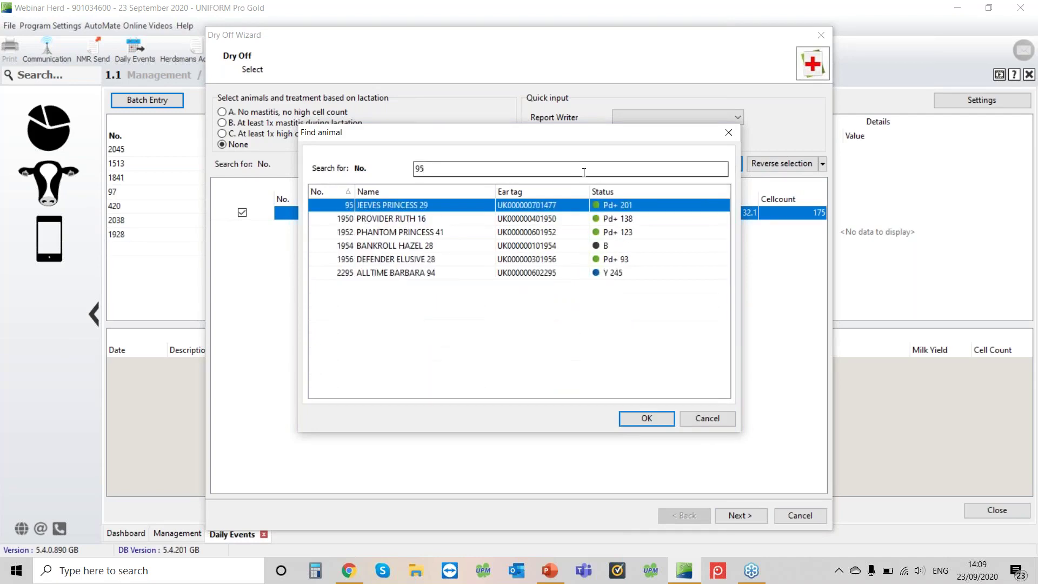
click(640, 423)
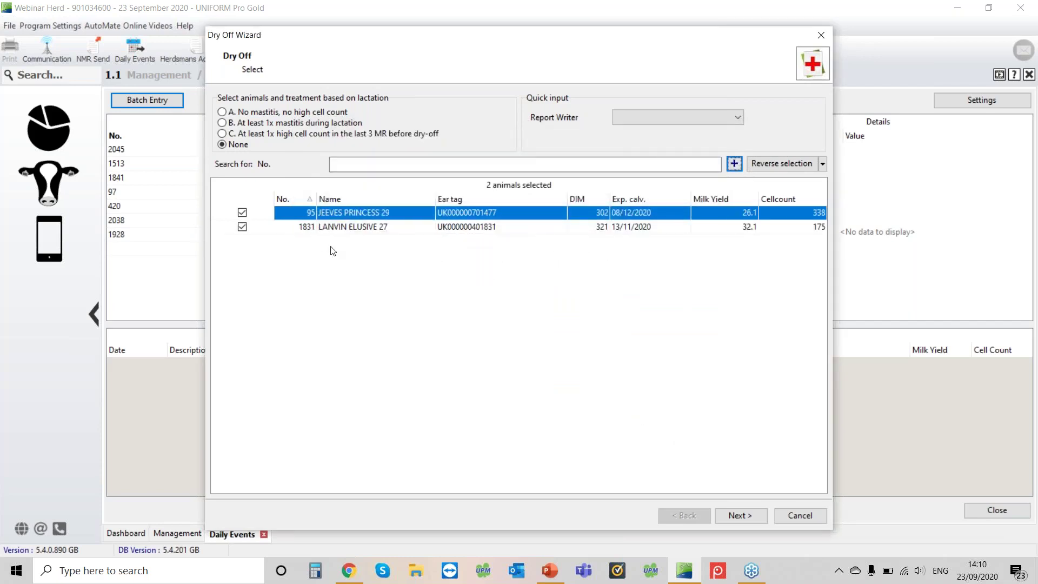
click(751, 515)
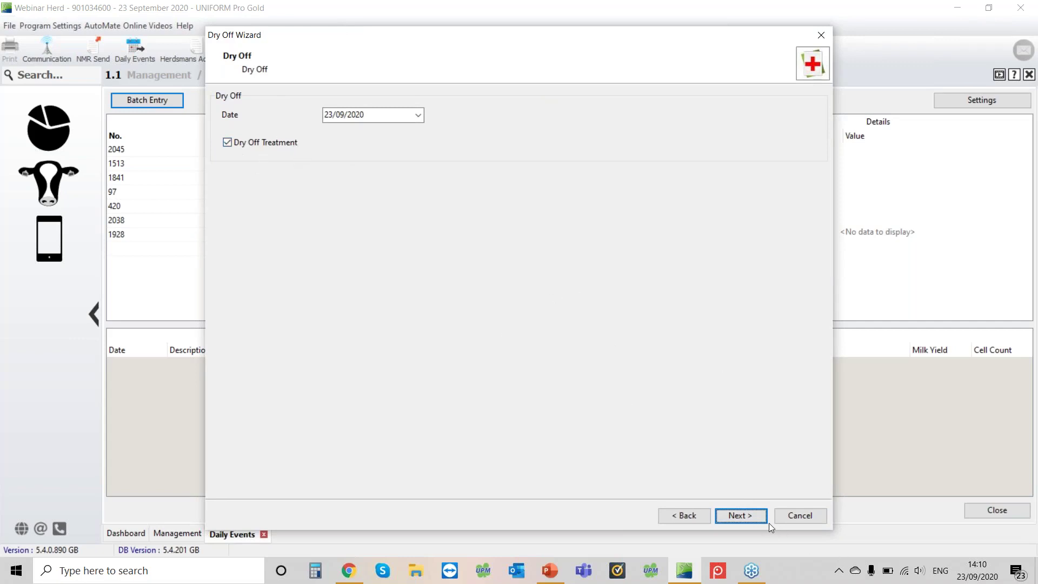
Accept Dry Cow Therapy as the treatment and the Cepravin dose of 4.00 per animal.
click(747, 514)
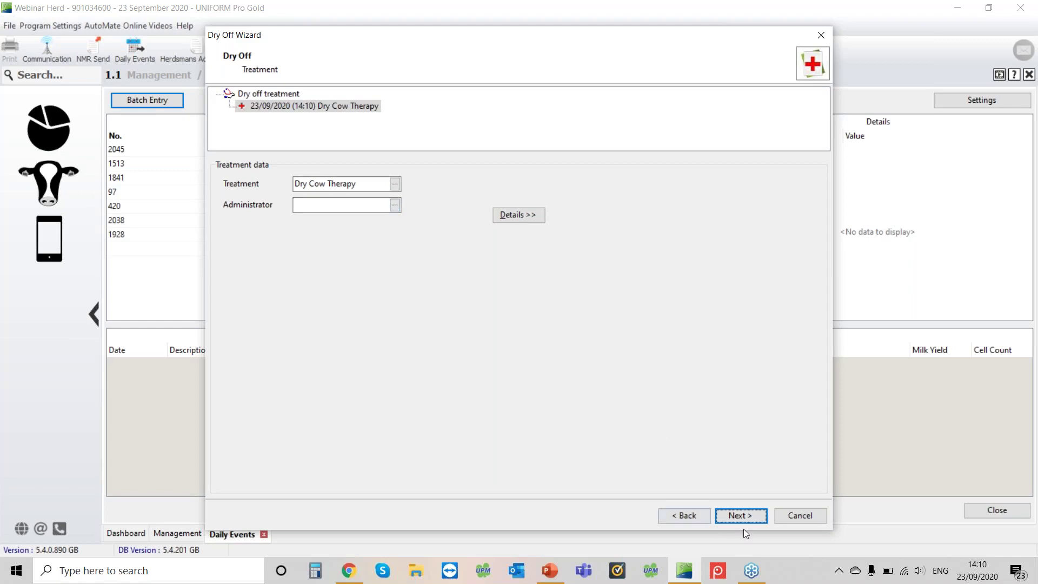
click(736, 516)
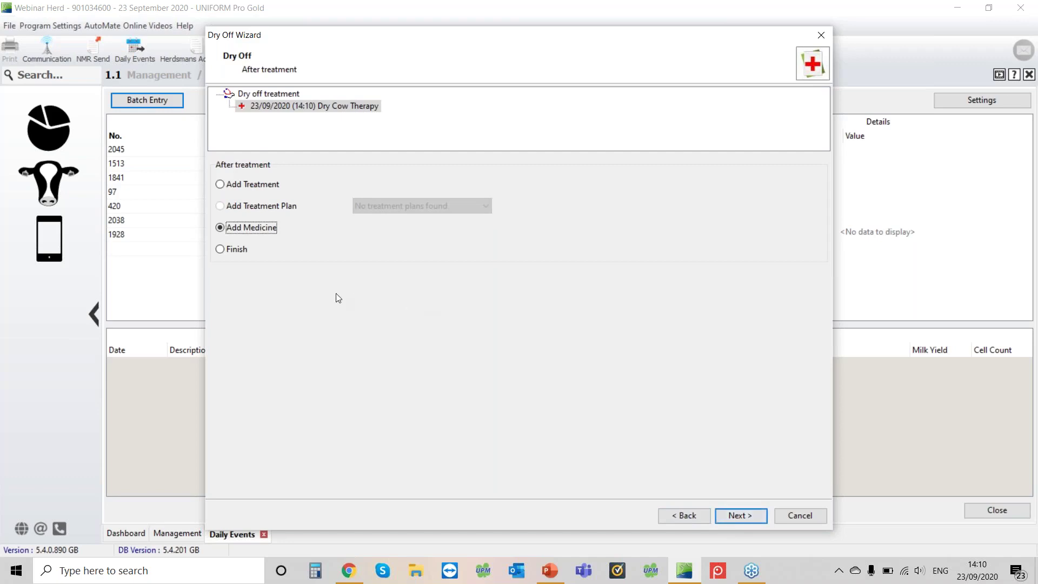
click(748, 514)
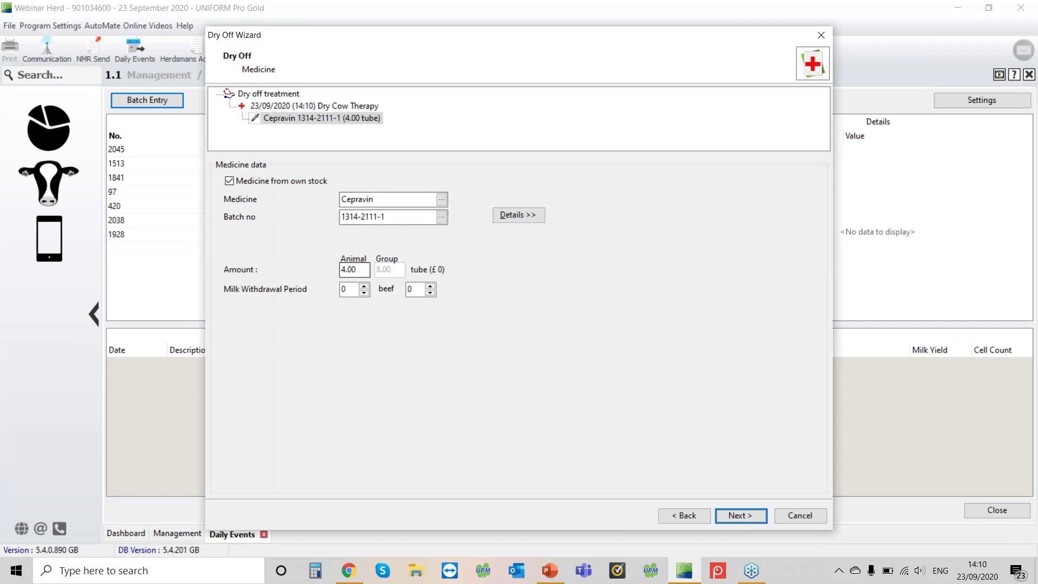
drag(362, 272, 334, 276)
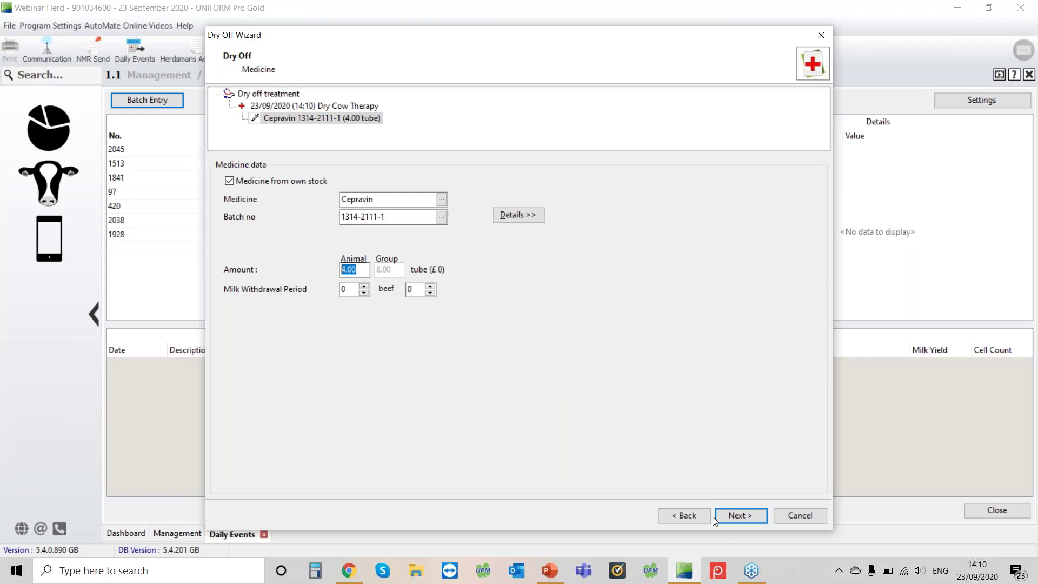
Accept the shorter milk and beef withdrawal periods and process the dry-off for both cows.
click(730, 516)
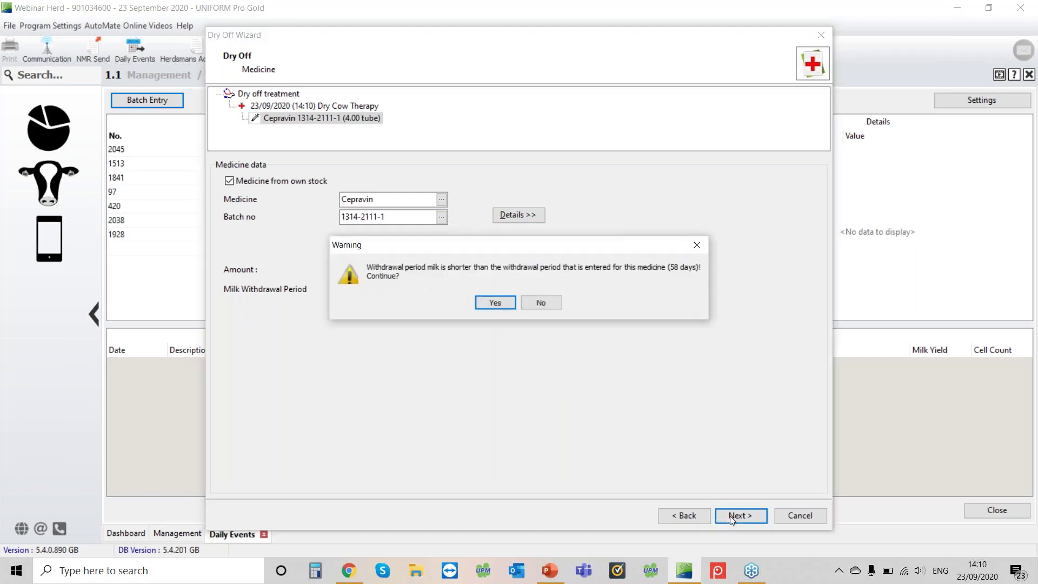
click(495, 303)
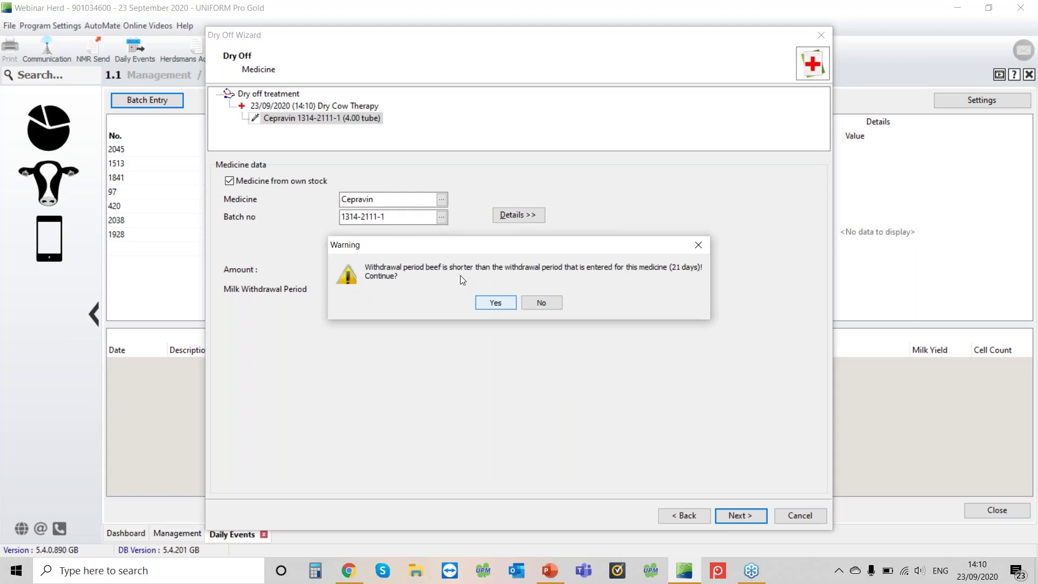
click(486, 305)
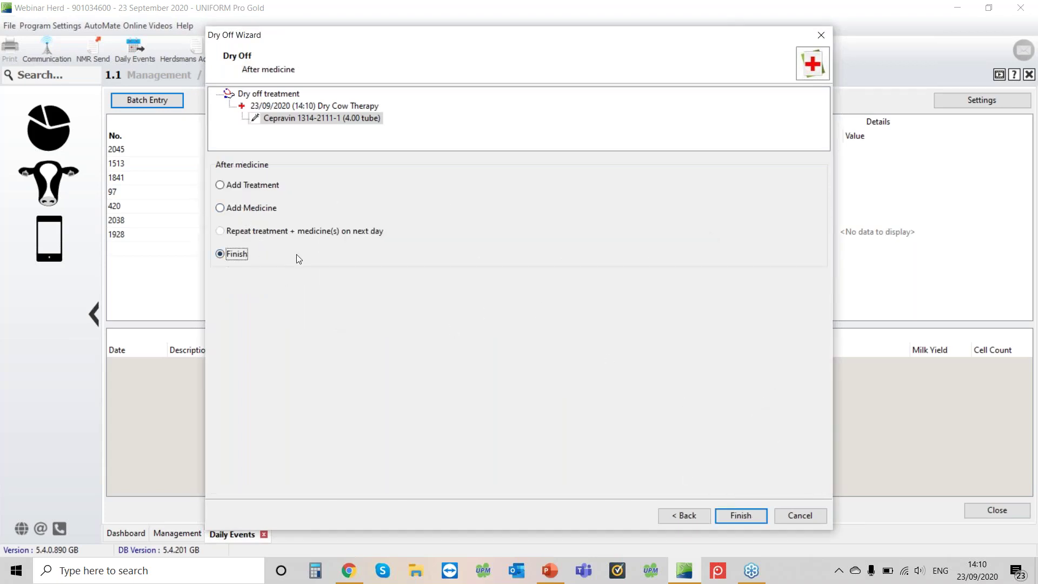
click(735, 515)
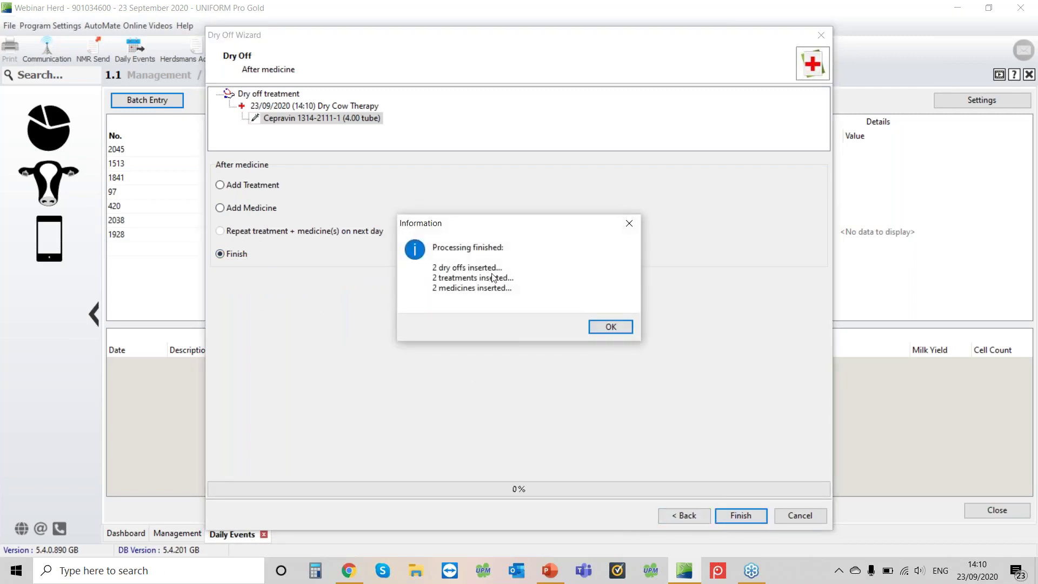
click(608, 327)
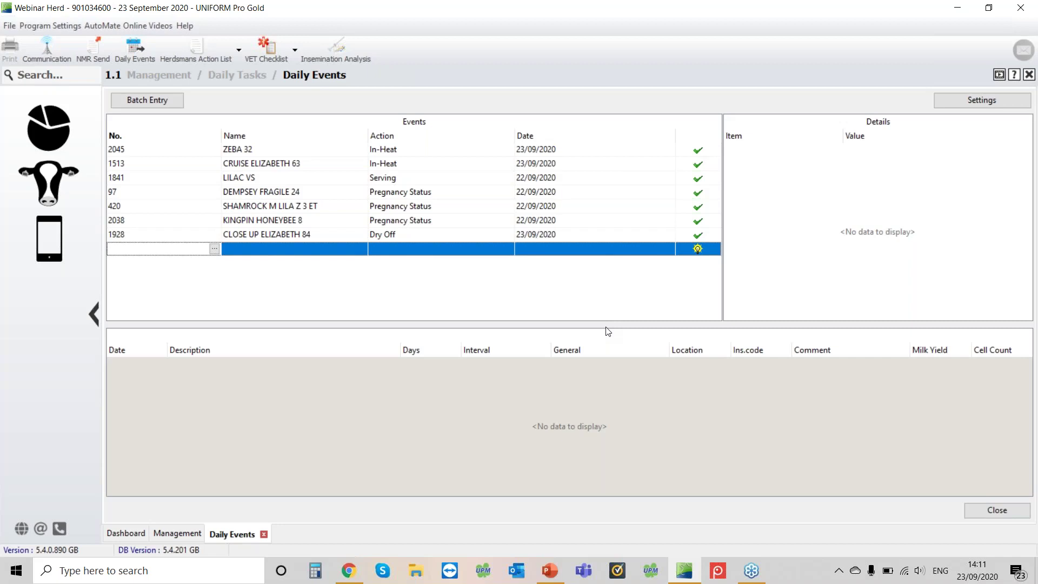
Discard the half-entered Calving line for cow 50, then re-enter 50 to load EMMA 100.
text(50)
key(Tab)
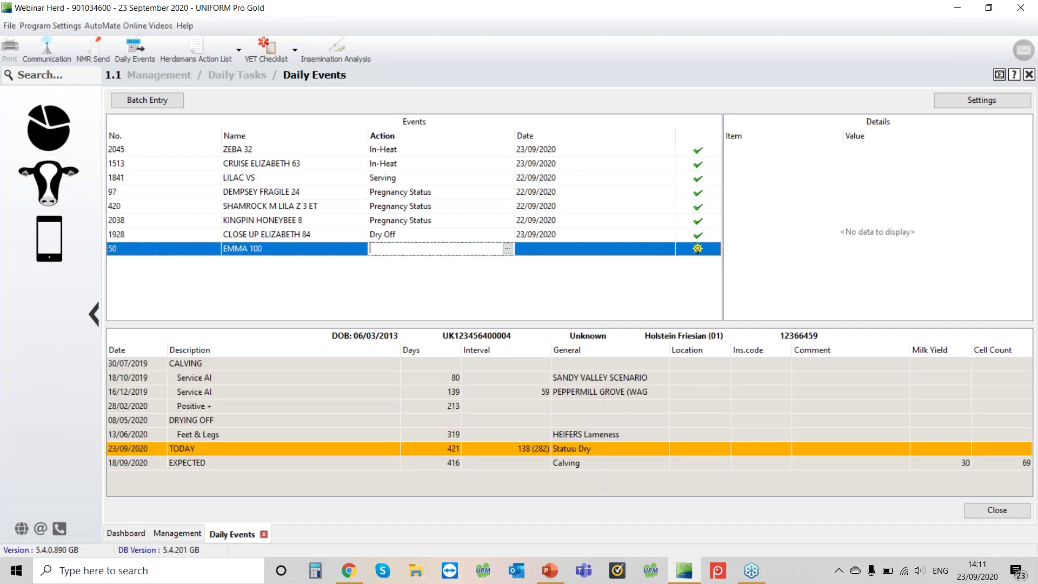
text(Calving)
key(Tab)
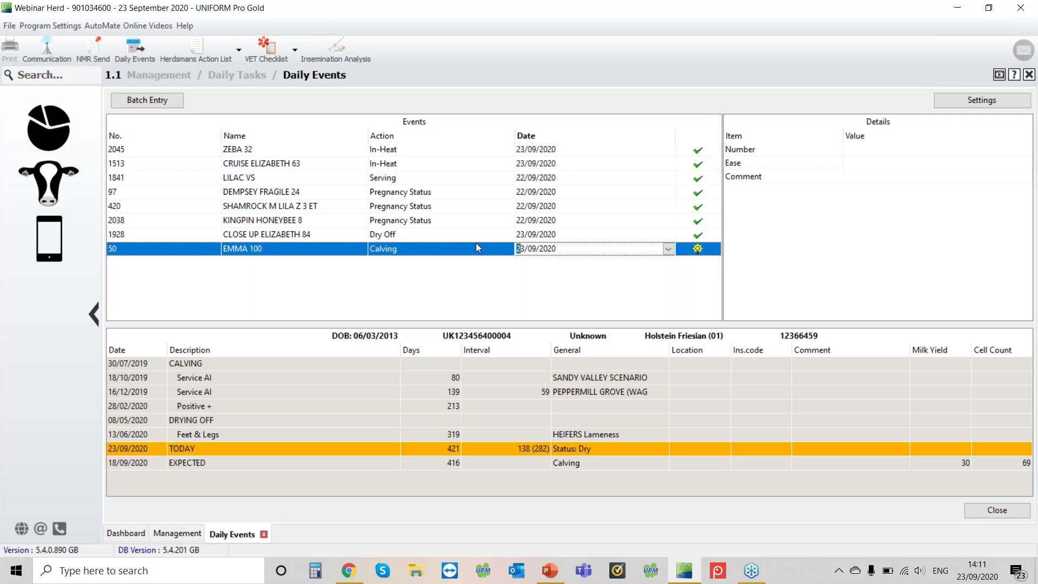
key(Escape)
key(Escape)
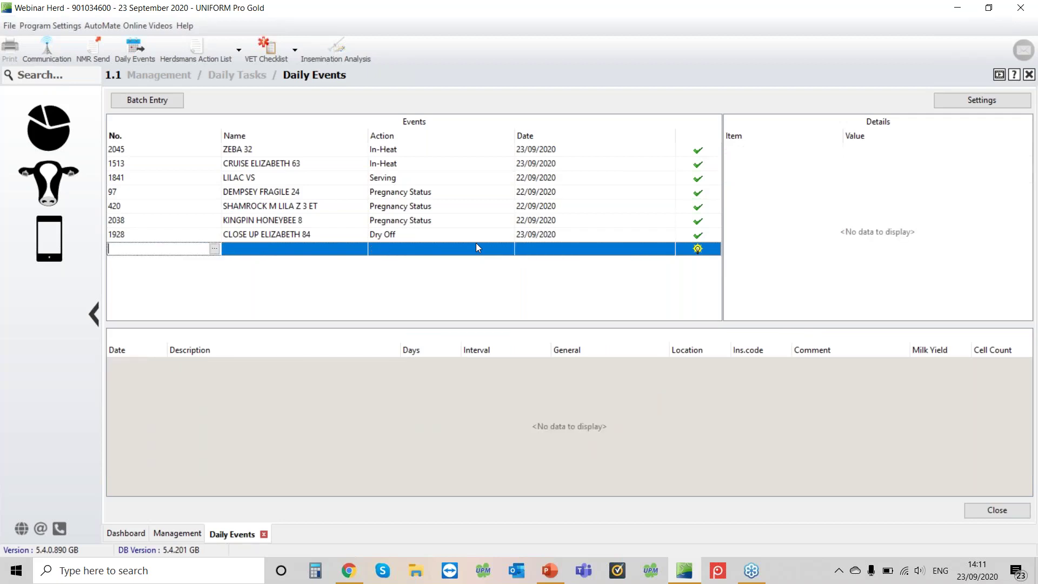
text(50)
key(Tab)
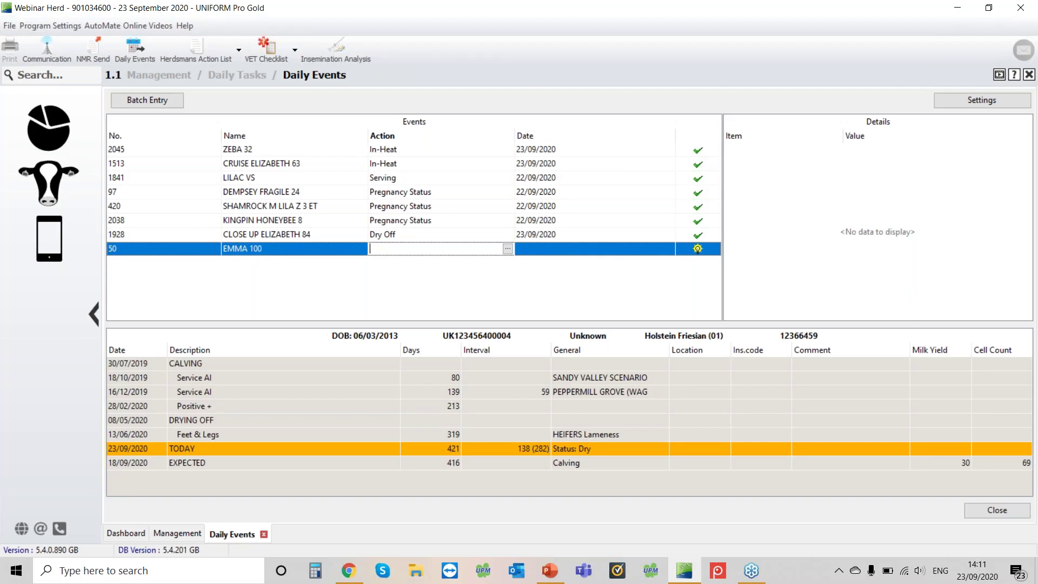
Enter a Calving for EMMA 100 dated 23/09/2020, Number 1, ease No problem, and save it.
key(c)
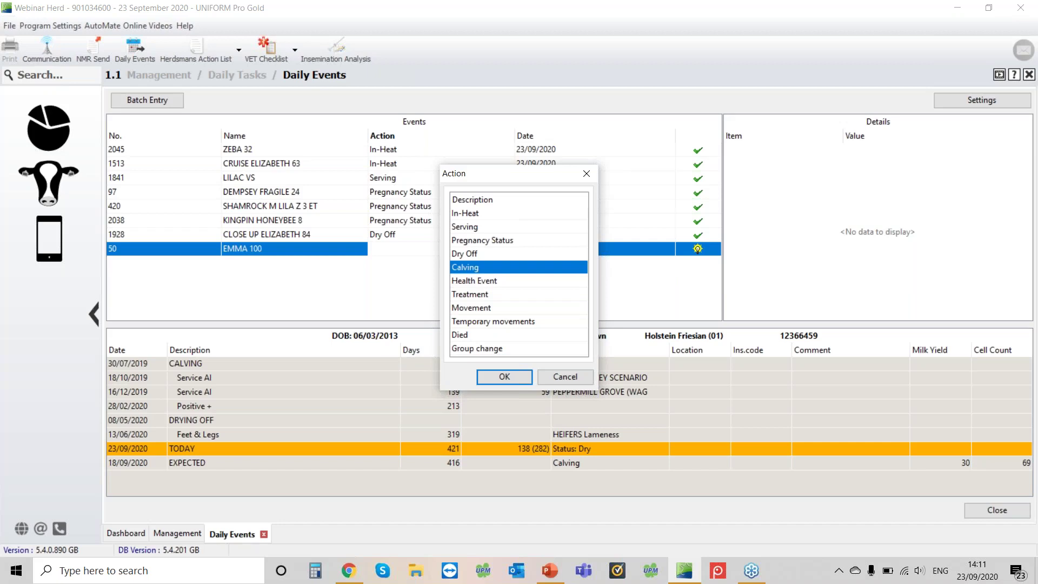
key(Return)
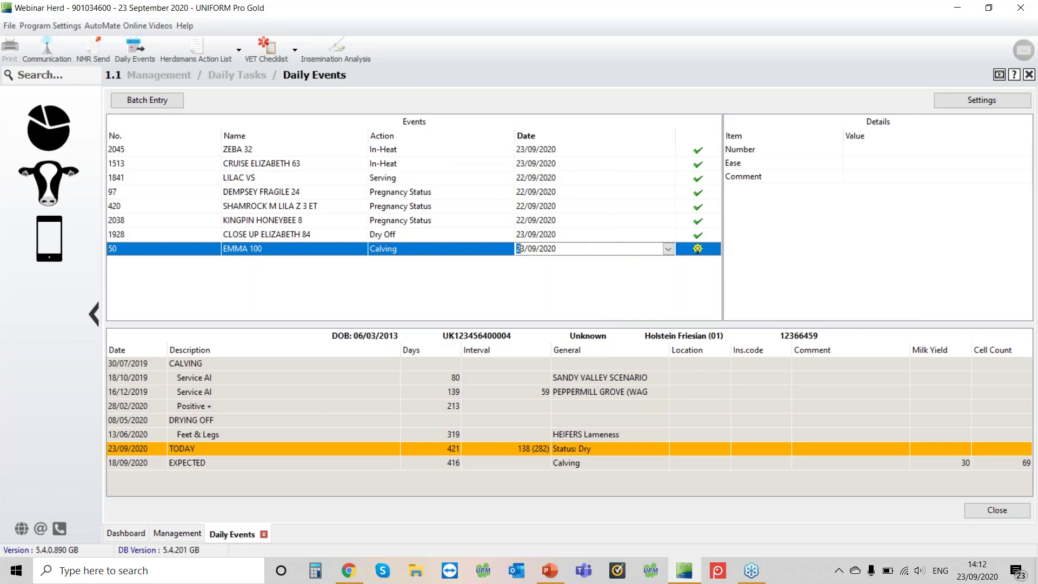
key(Return)
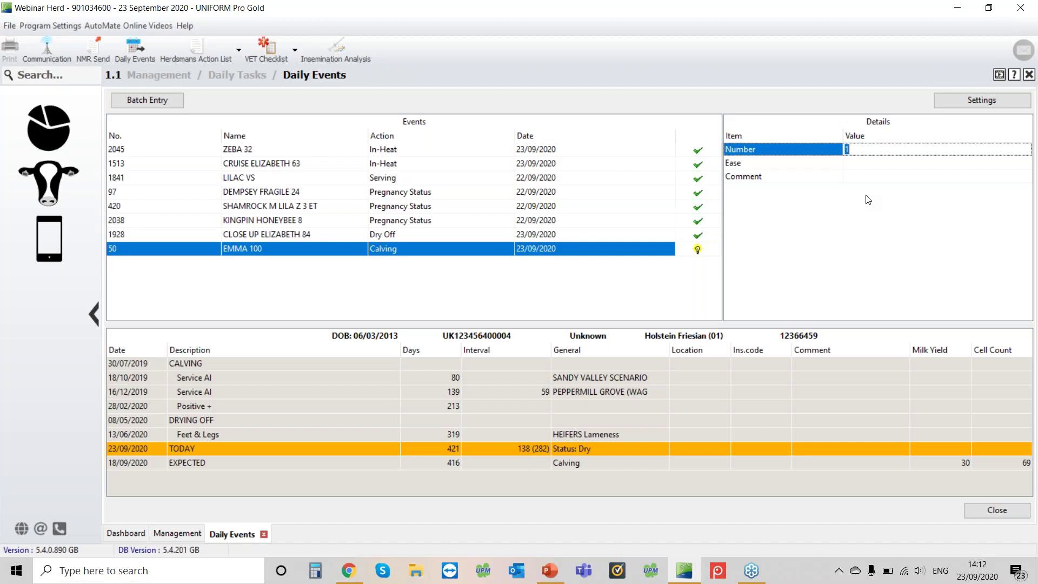
key(Return)
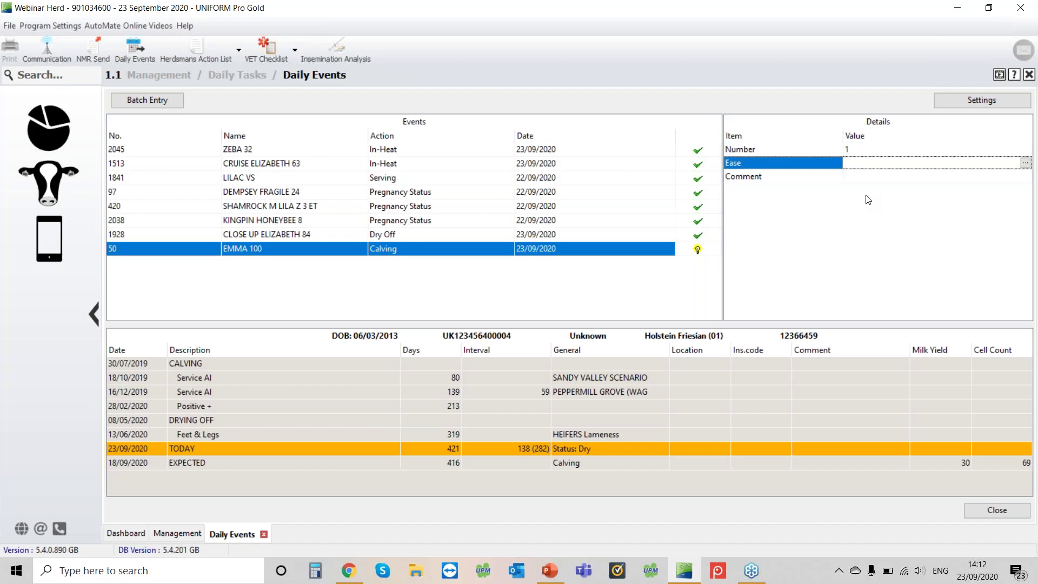
click(1025, 163)
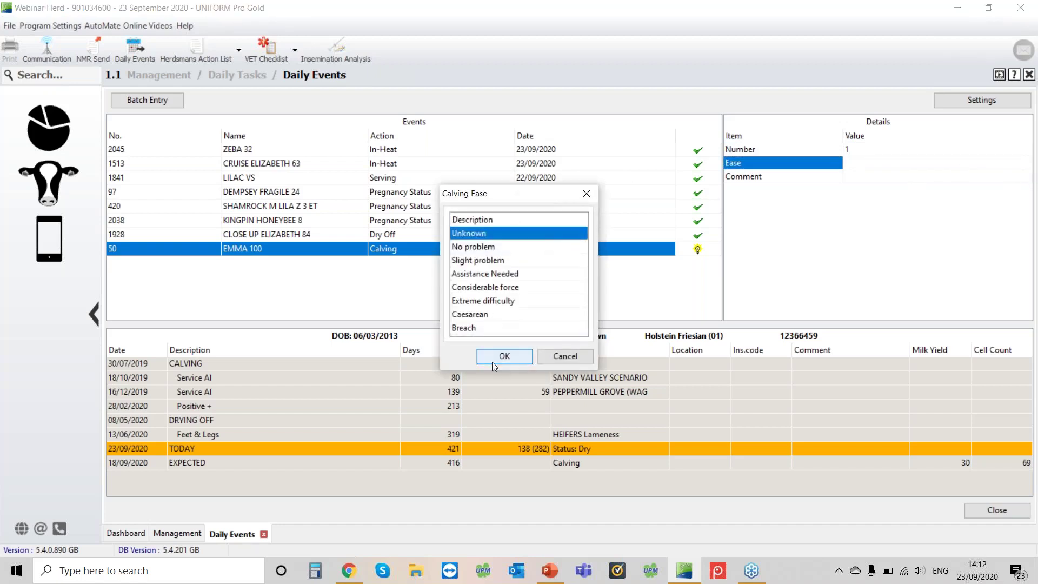
click(496, 247)
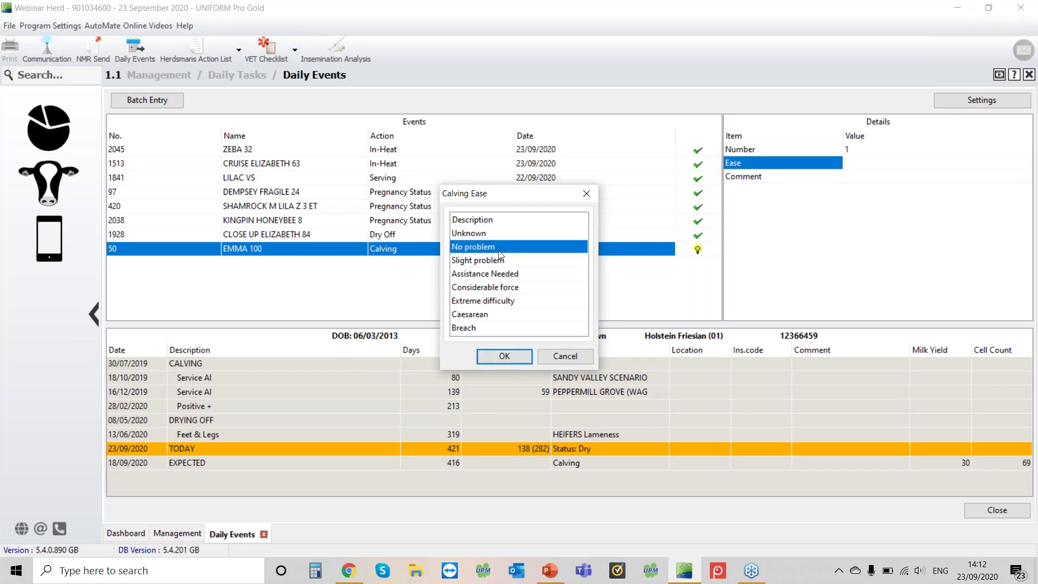
click(516, 358)
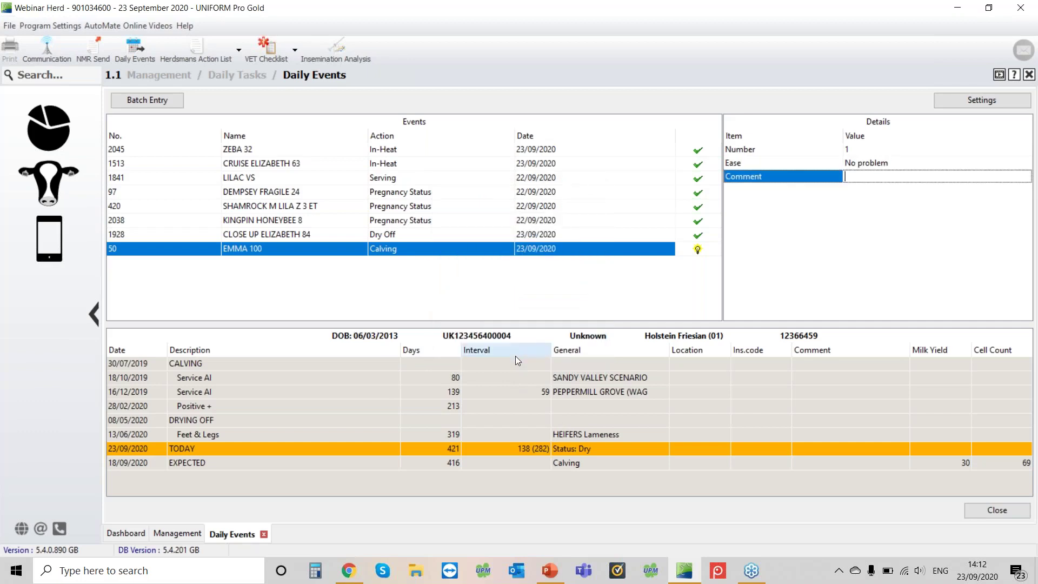
key(Return)
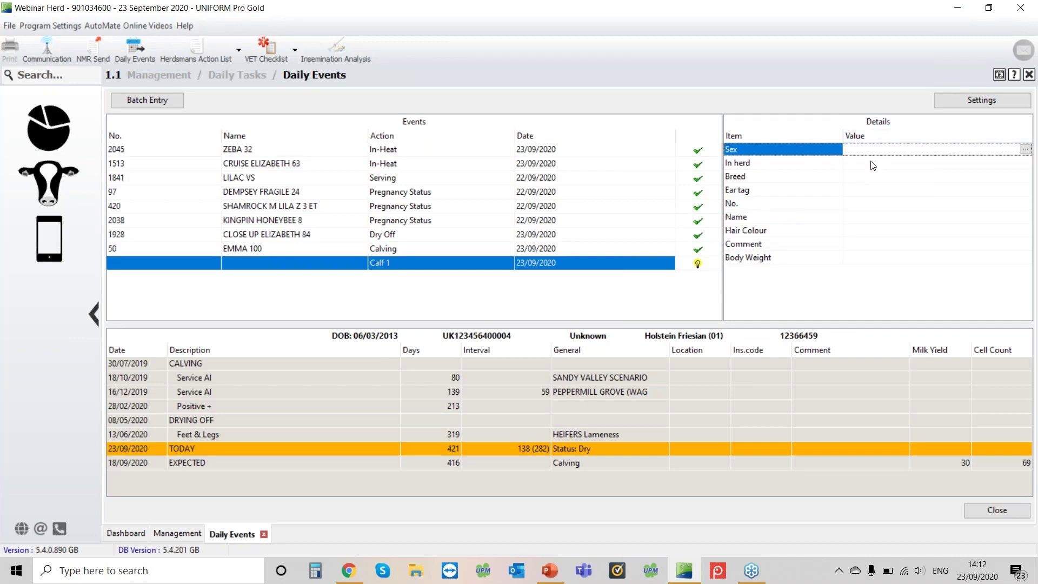
text(f)
key(Return)
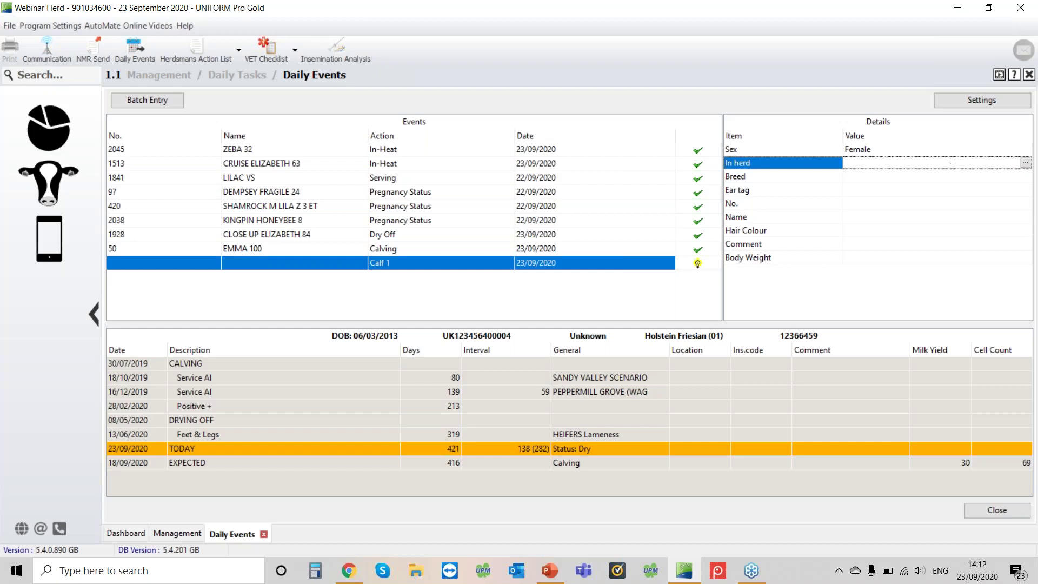
click(1024, 165)
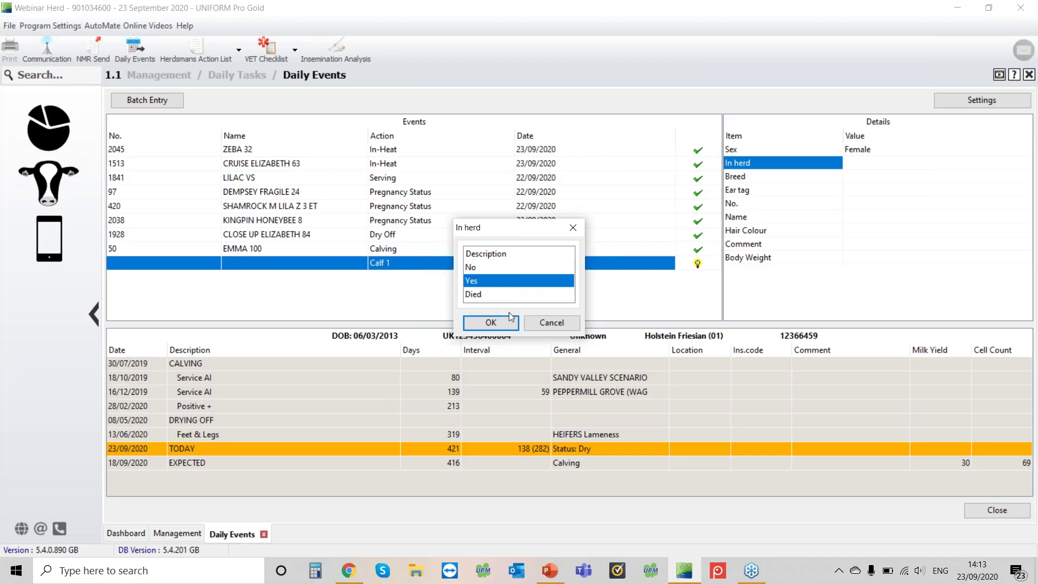
key(Return)
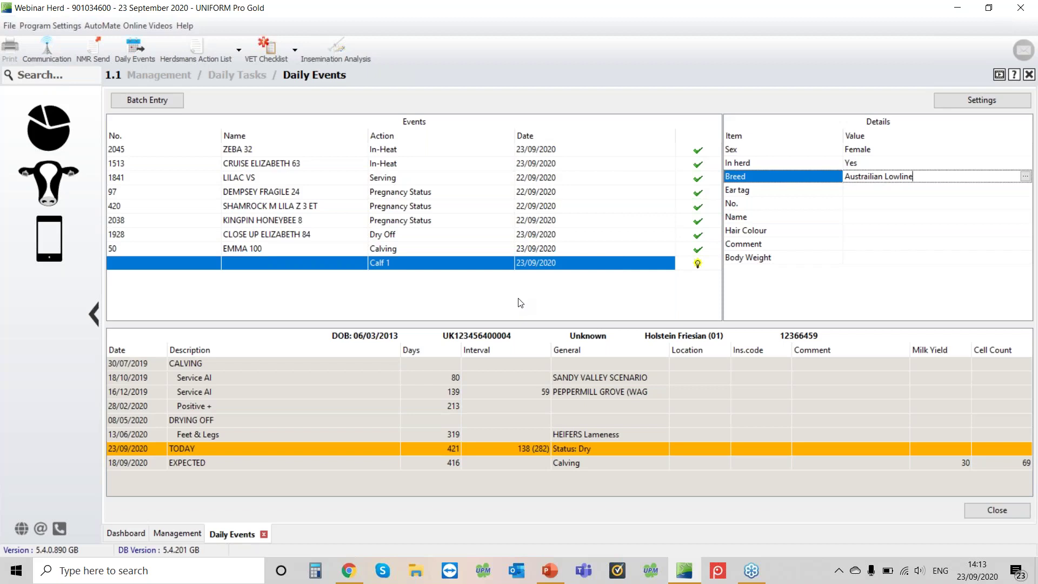
key(Return)
text(UK123456)
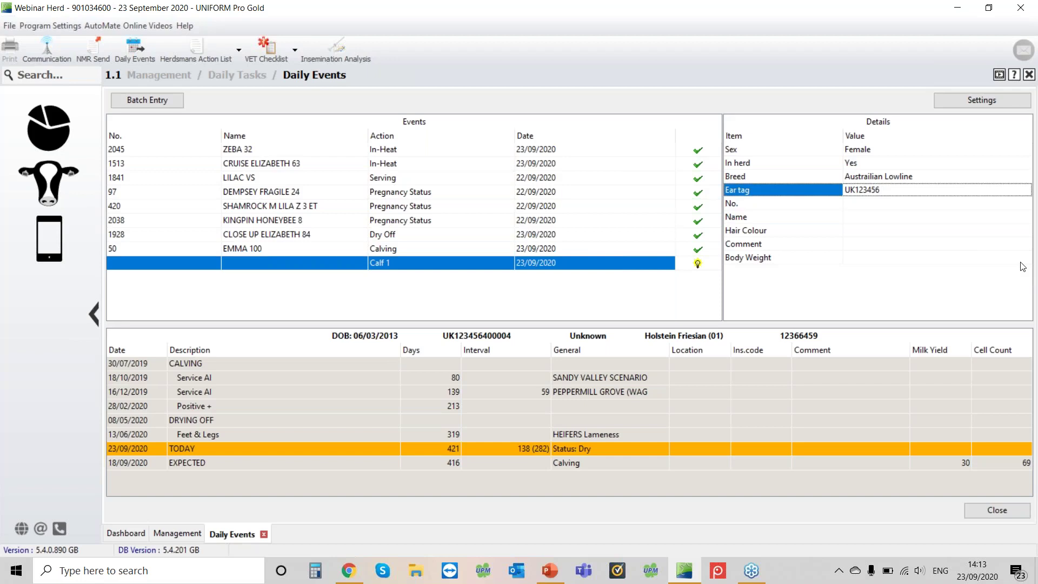
text(300003)
Keep number 3 and Black hair colour, leave Name and Comment blank, enter body weight 45.
click(846, 203)
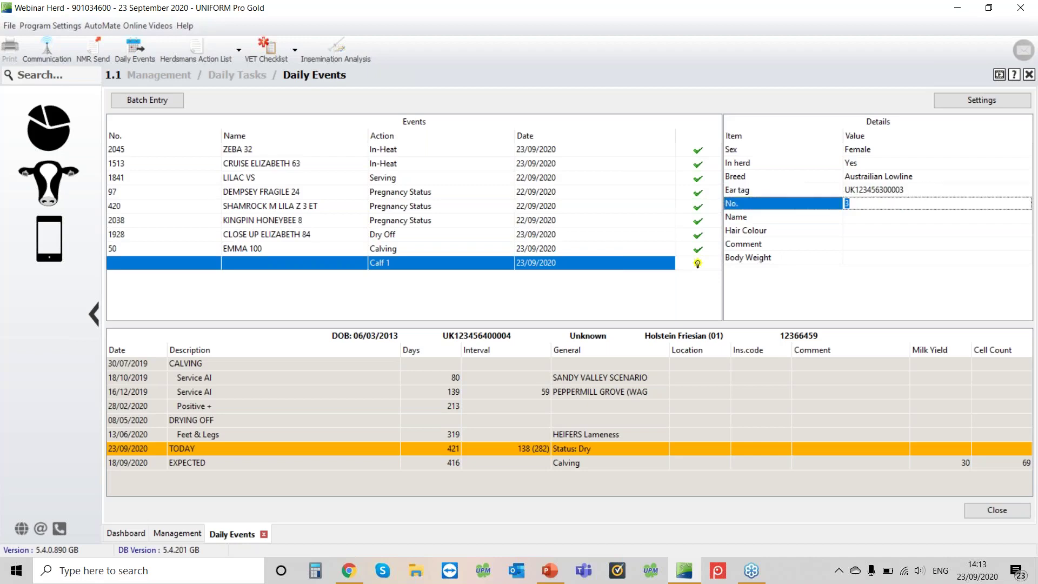
click(864, 217)
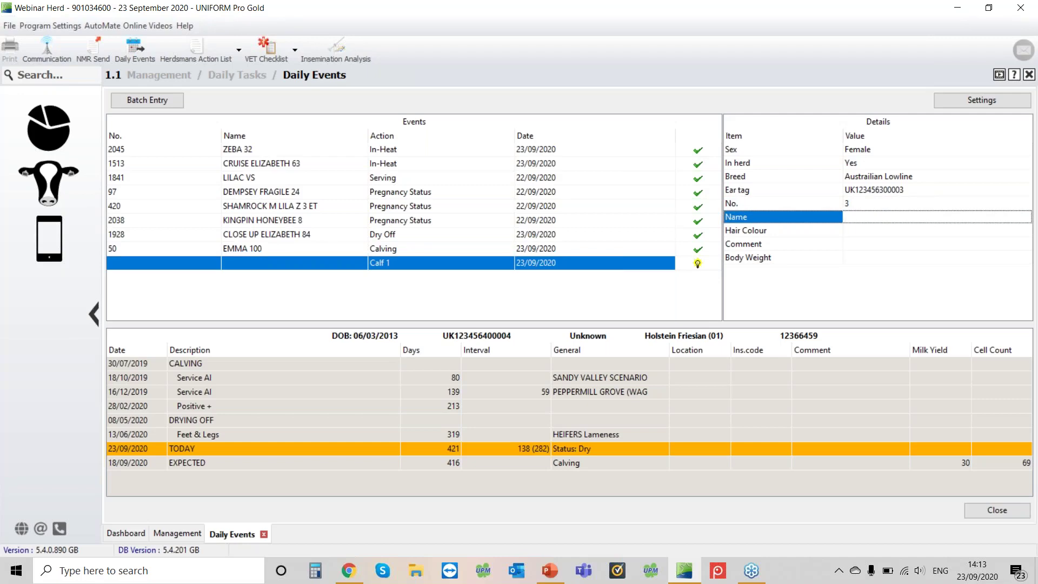
click(865, 231)
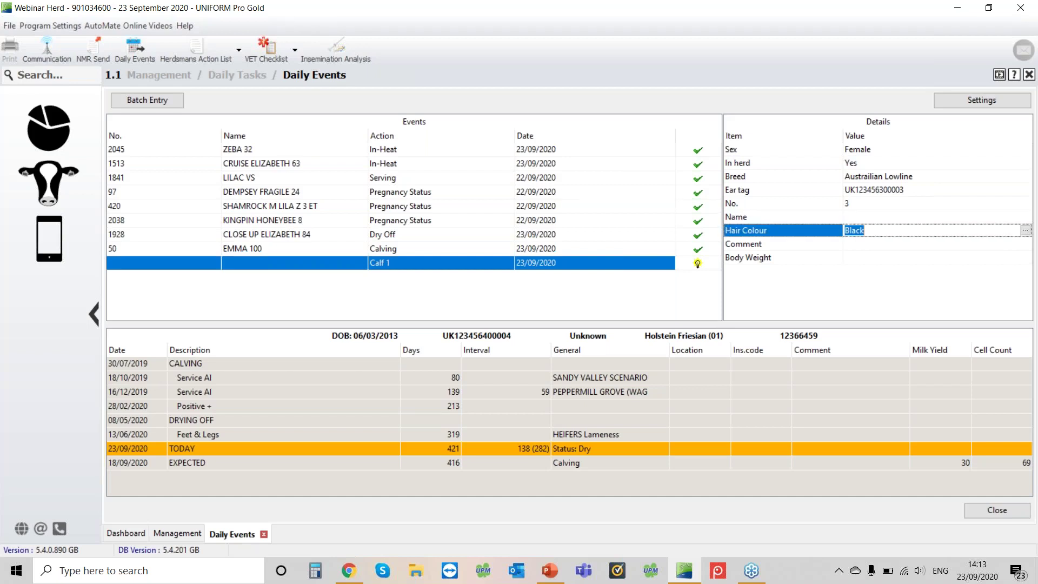
click(865, 244)
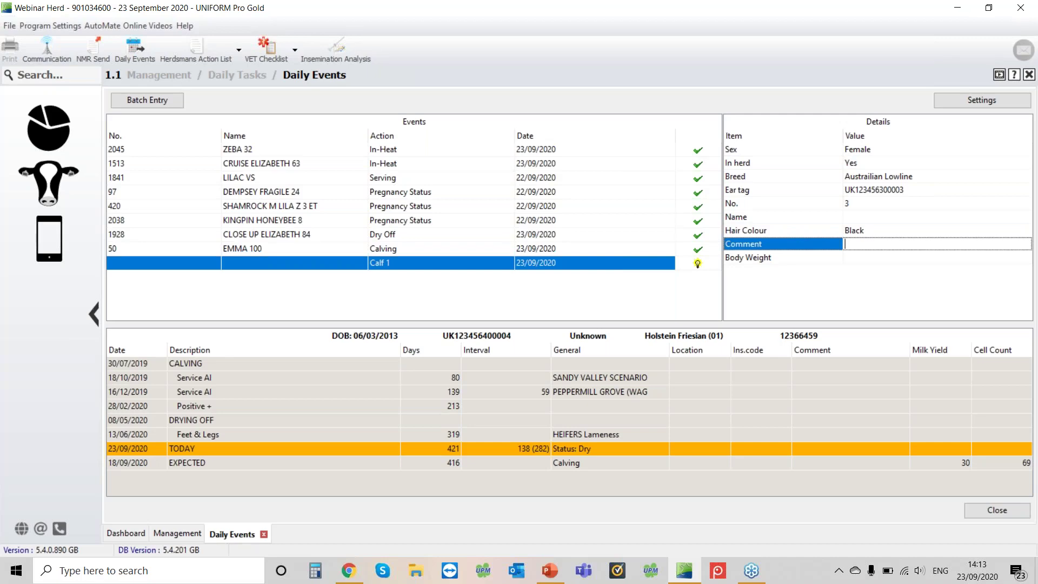
click(865, 257)
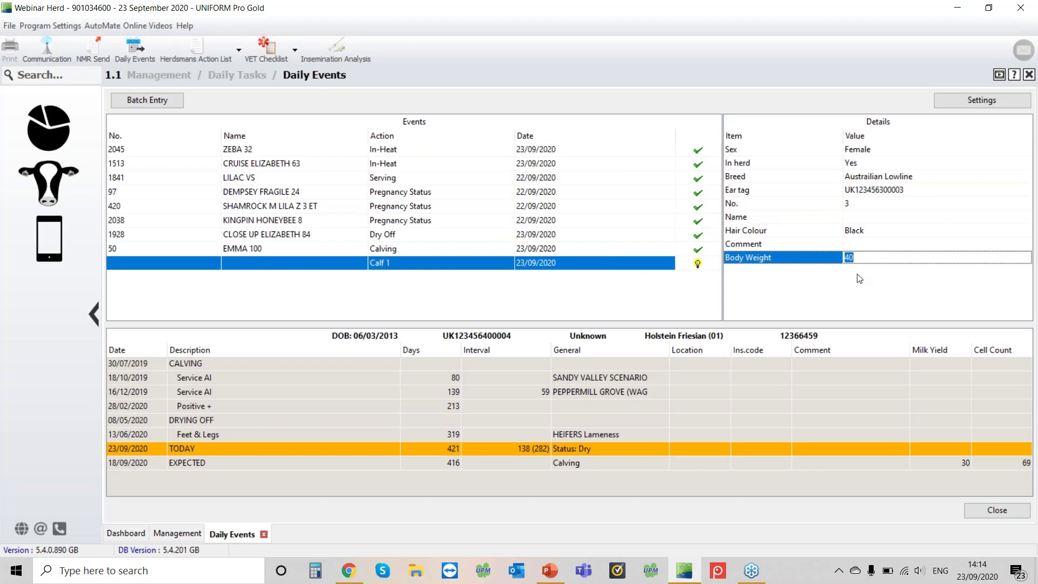
text(45)
key(Return)
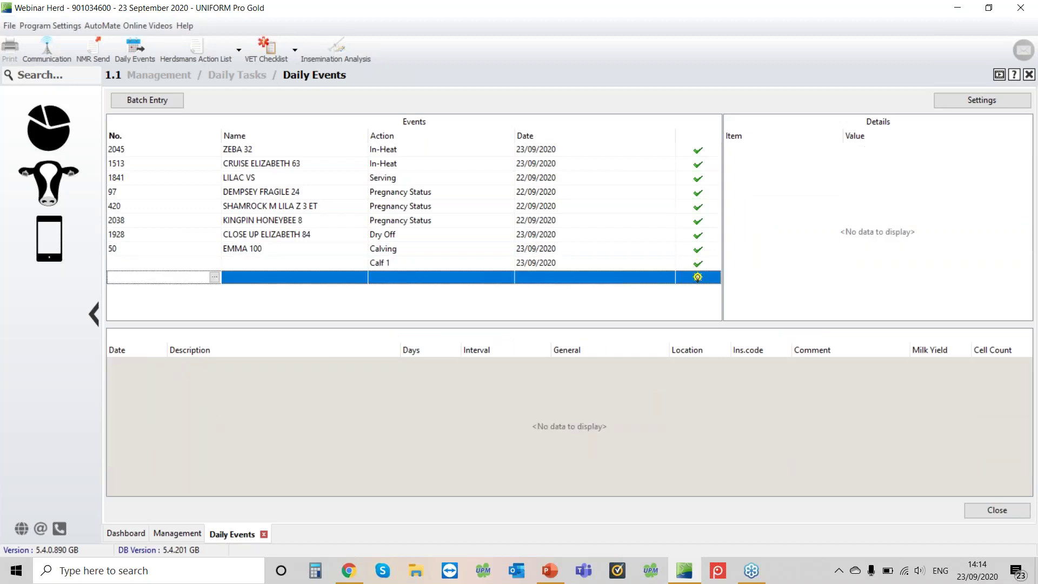
Delete the Barren pregnancy status line for 2038 KINGPIN HONEYBEE 8 and confirm.
click(668, 263)
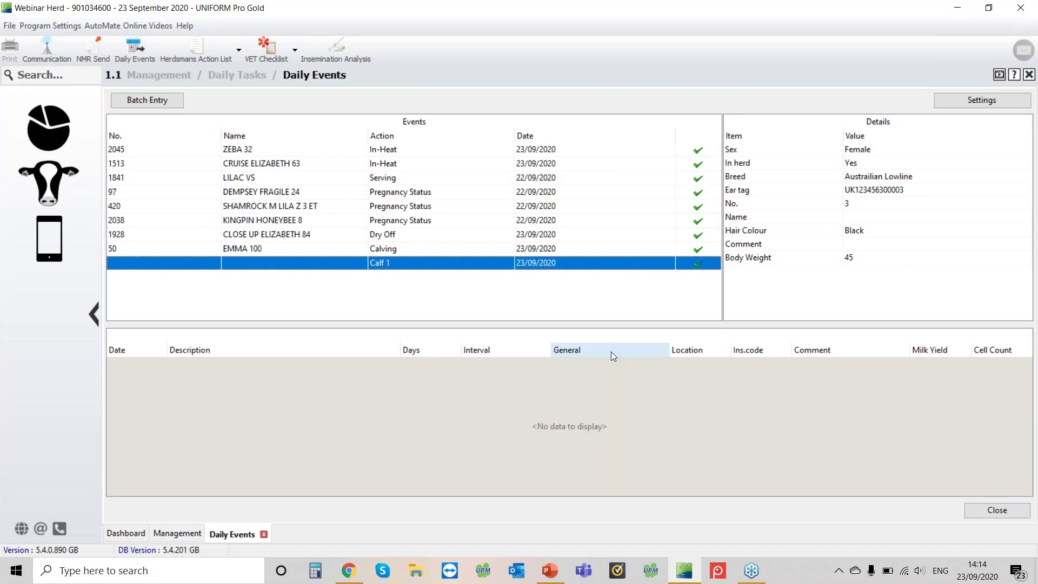
click(143, 222)
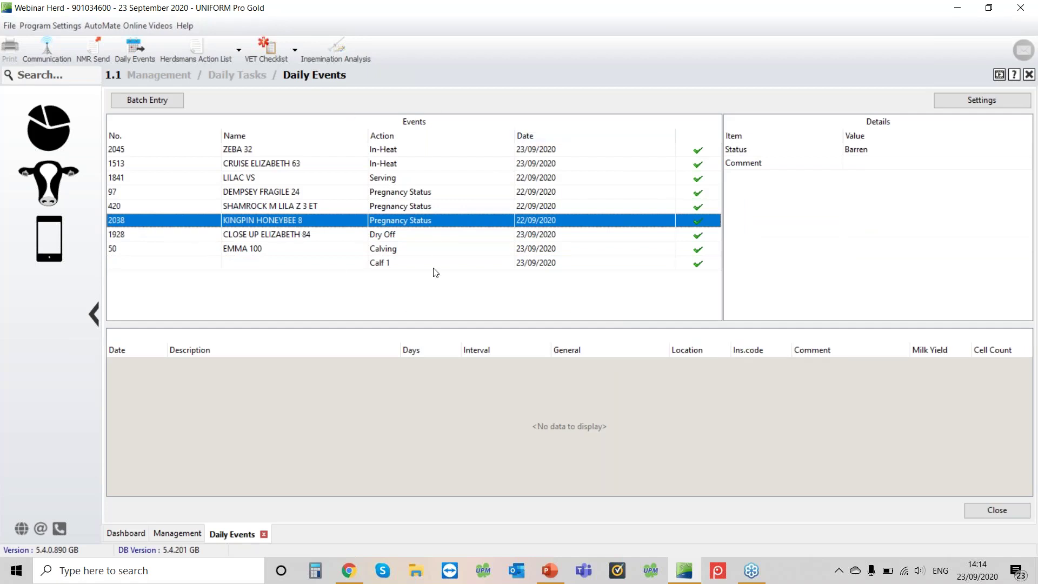
right_click(341, 225)
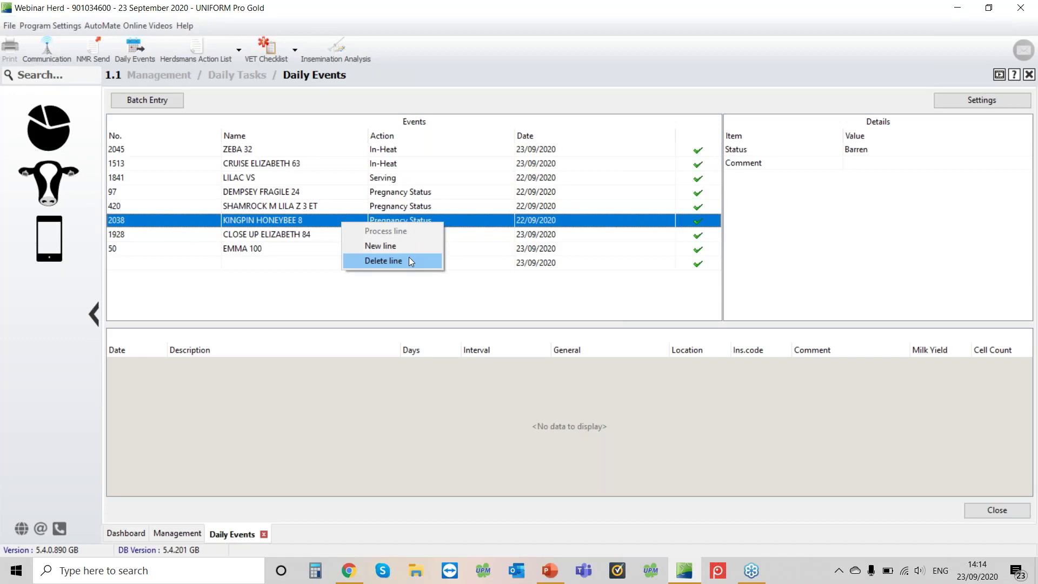
click(408, 261)
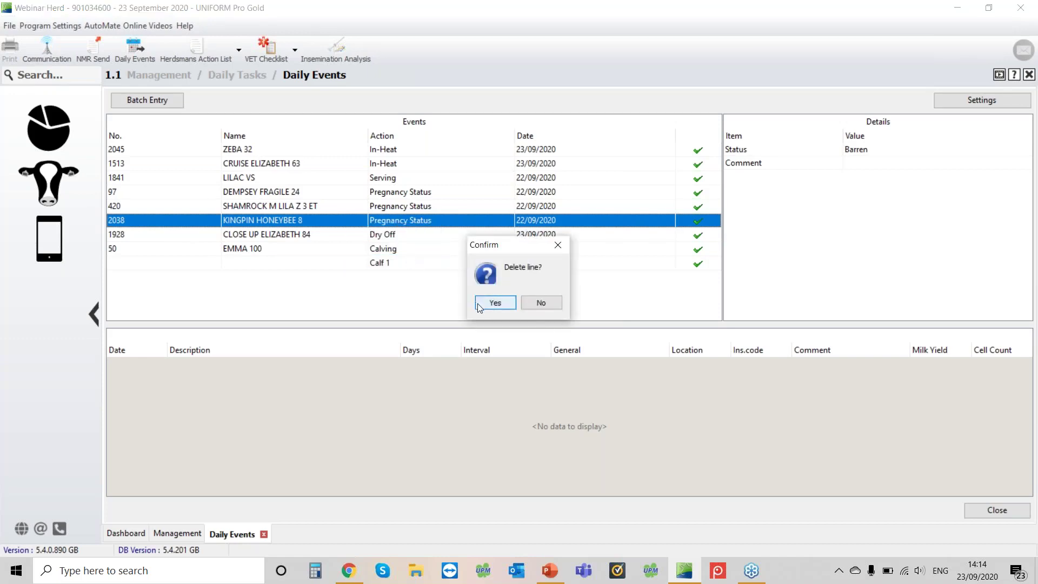
click(495, 304)
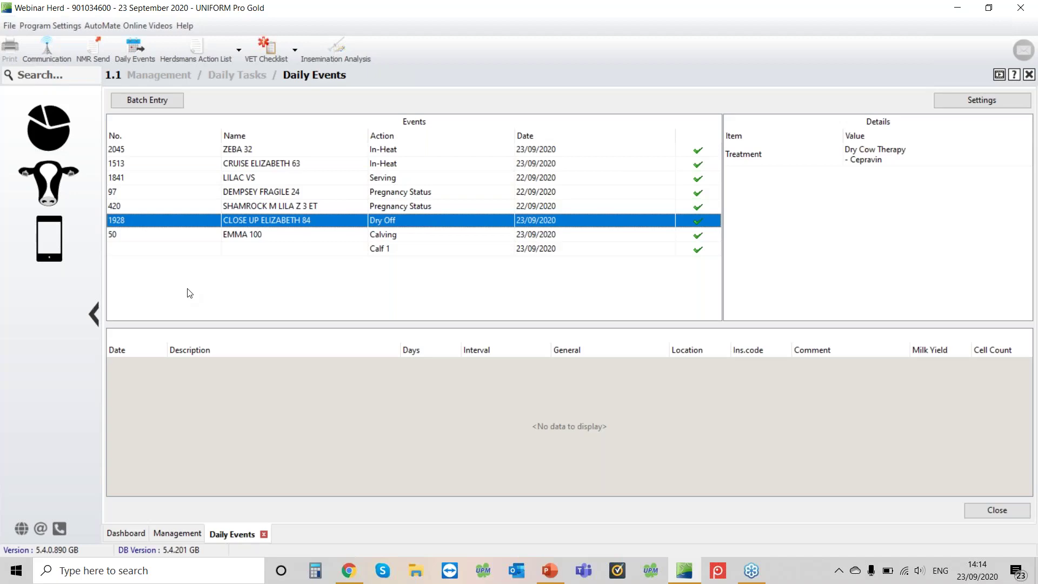
Go through Daily Tasks to Daily Events and start a Purchase / Sale batch entry.
click(64, 135)
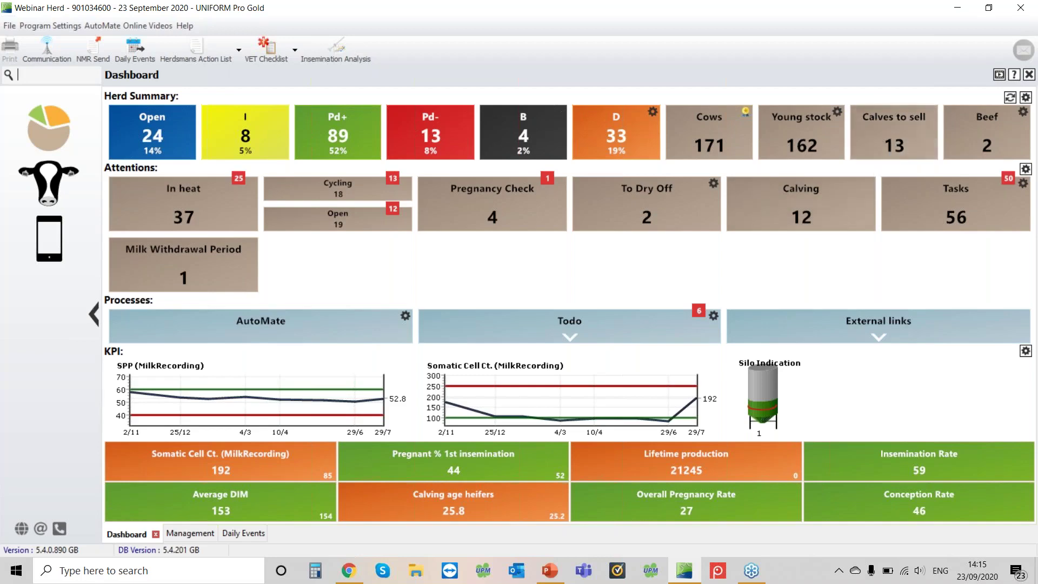
click(49, 181)
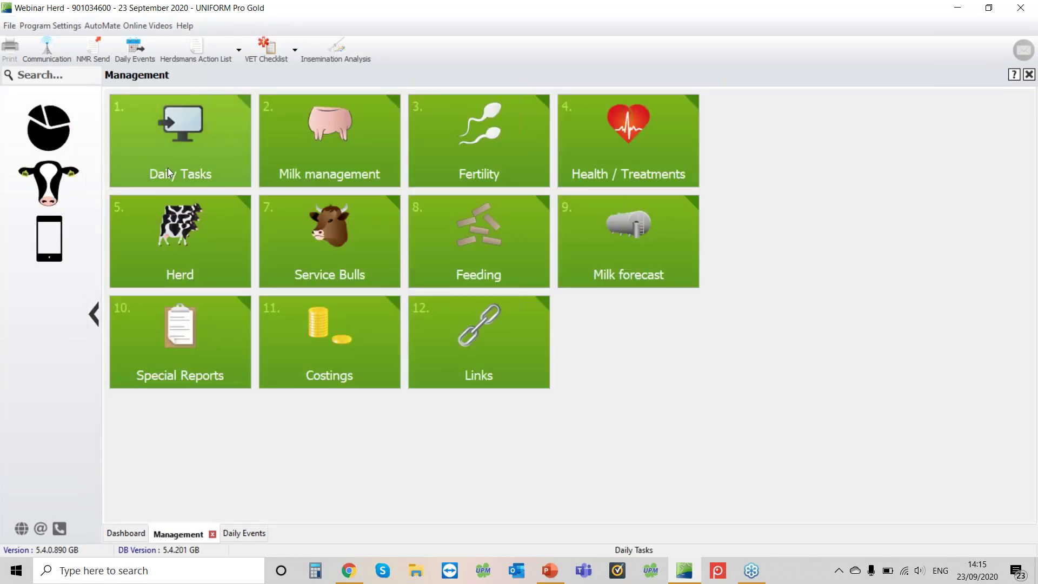
click(168, 173)
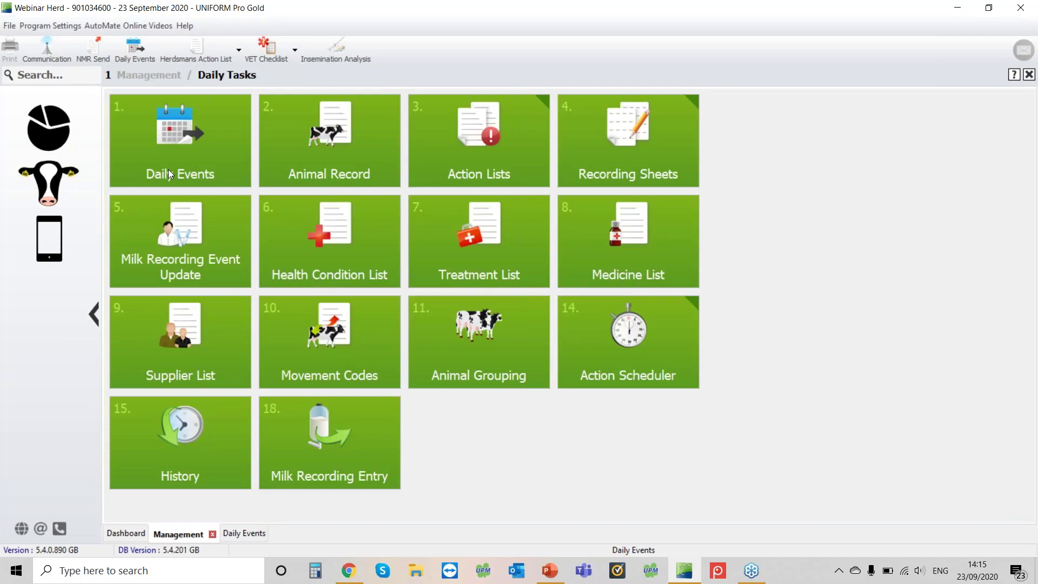
click(168, 171)
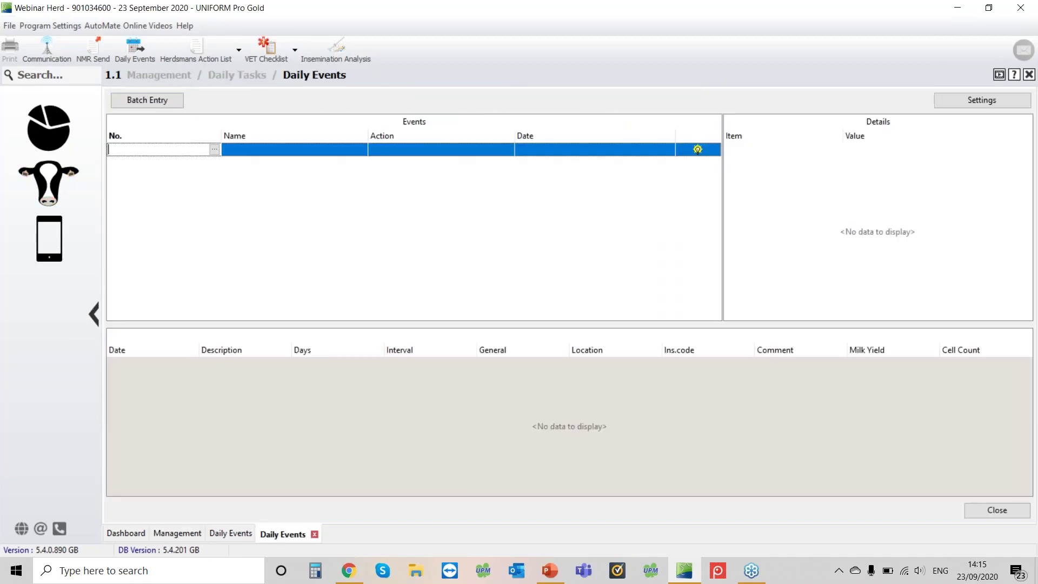
click(151, 103)
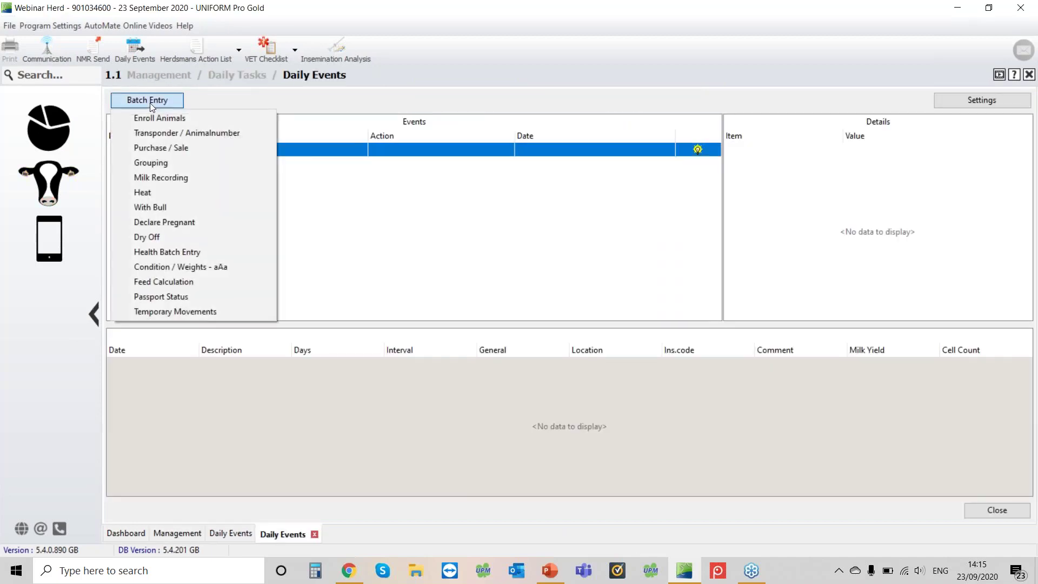
click(163, 151)
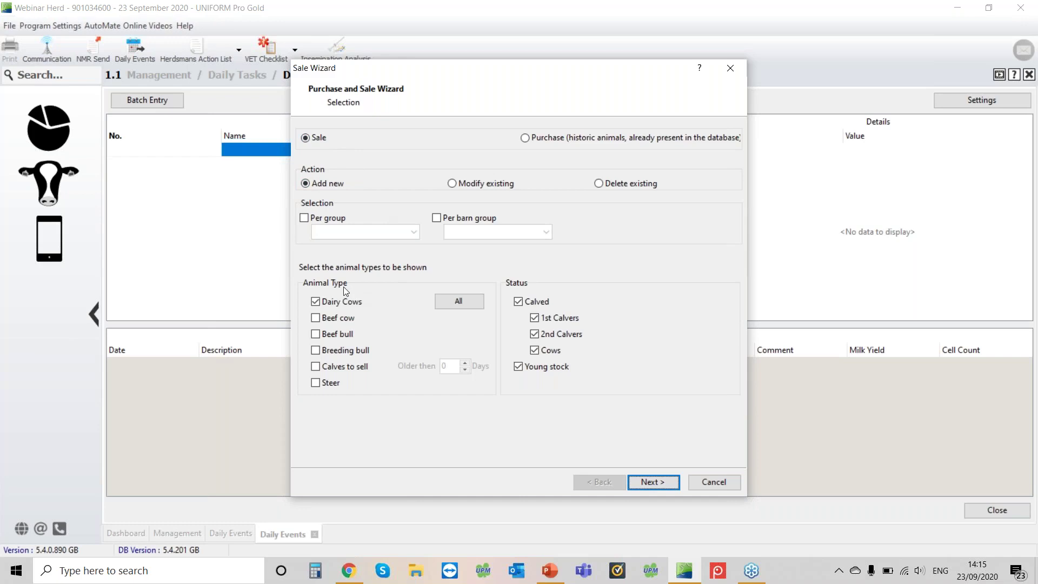
Include Calves to sell as the animal type for the new sale.
click(315, 366)
click(314, 305)
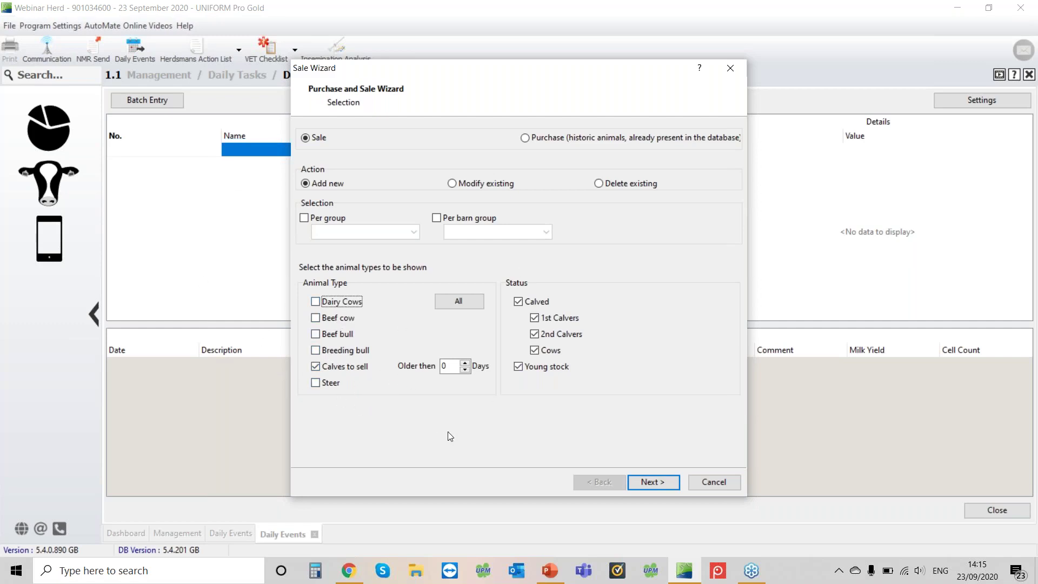
click(654, 484)
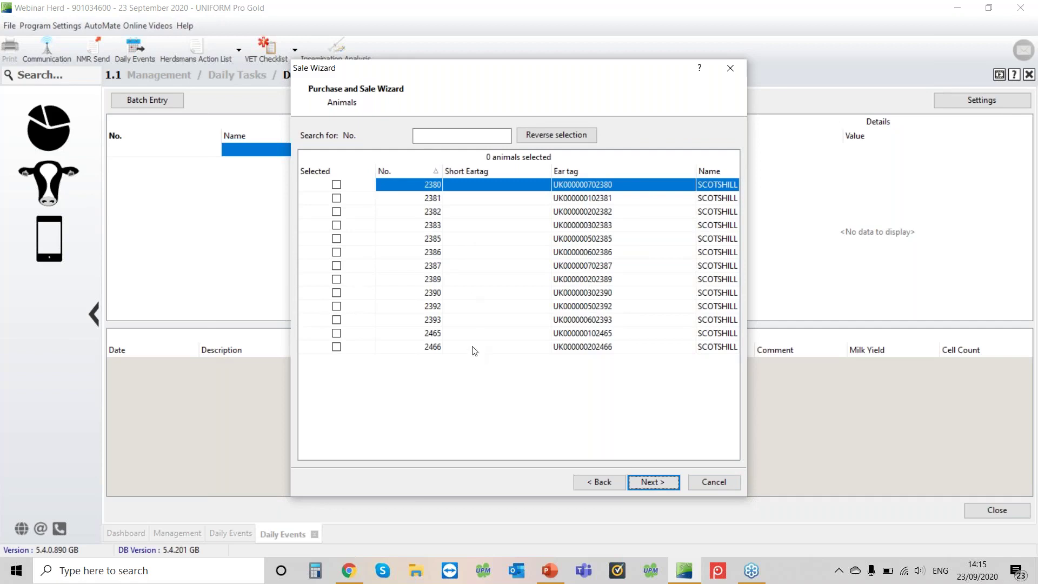
Select all 13 calves, 2380 through 2466, using Reverse selection.
click(336, 185)
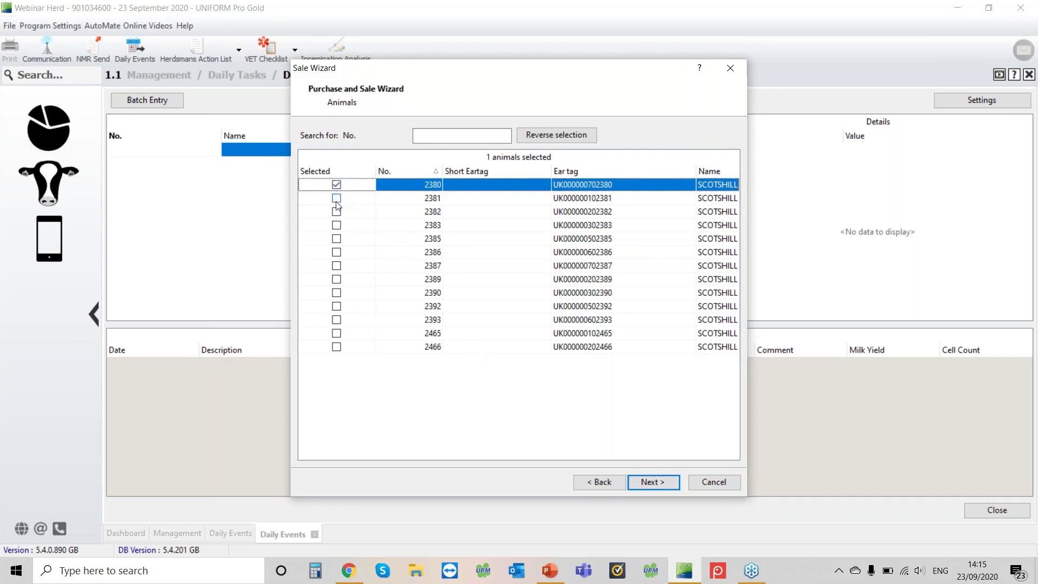
click(336, 212)
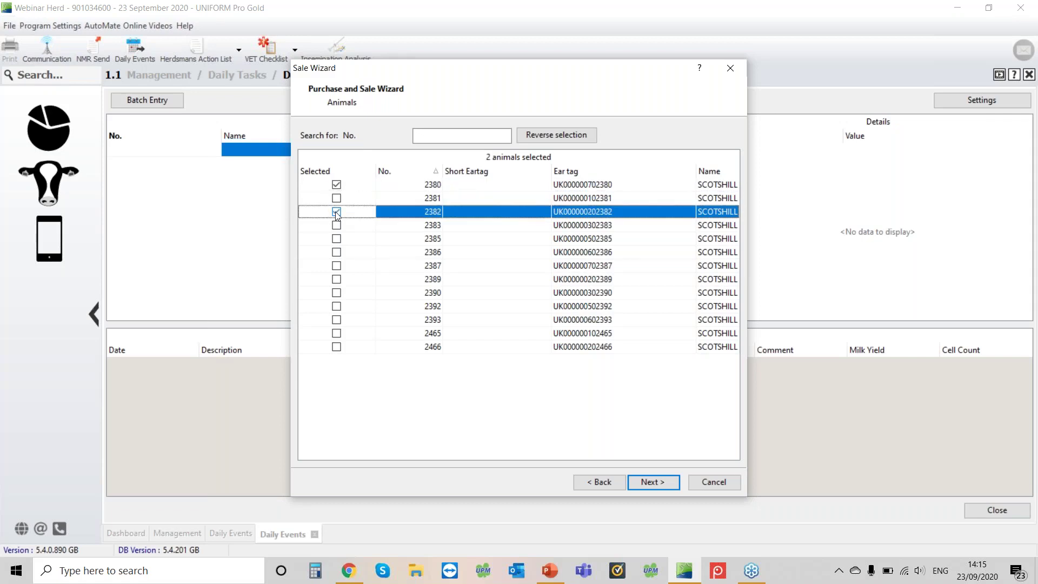
click(335, 212)
click(337, 185)
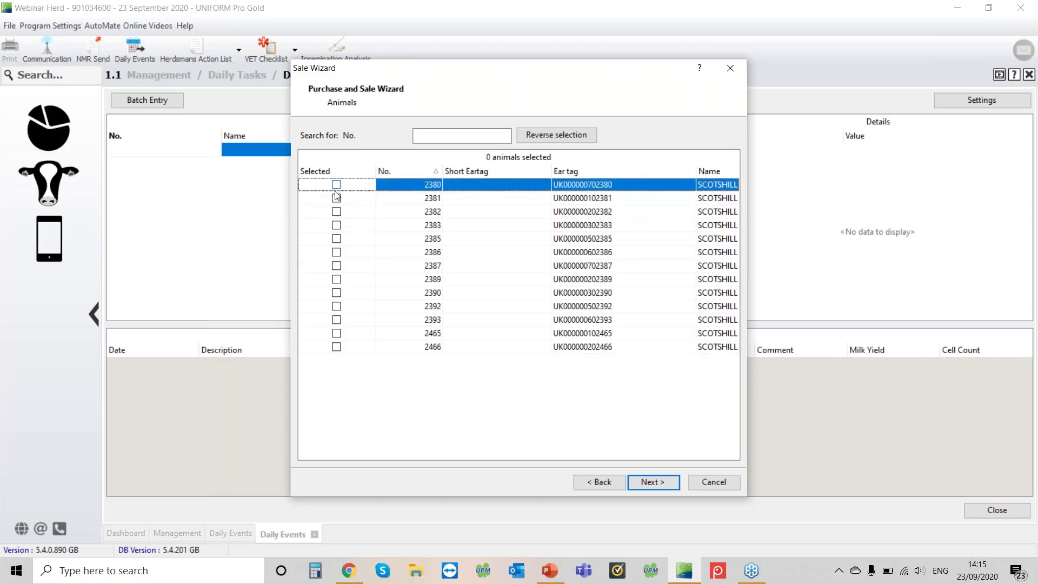
click(555, 137)
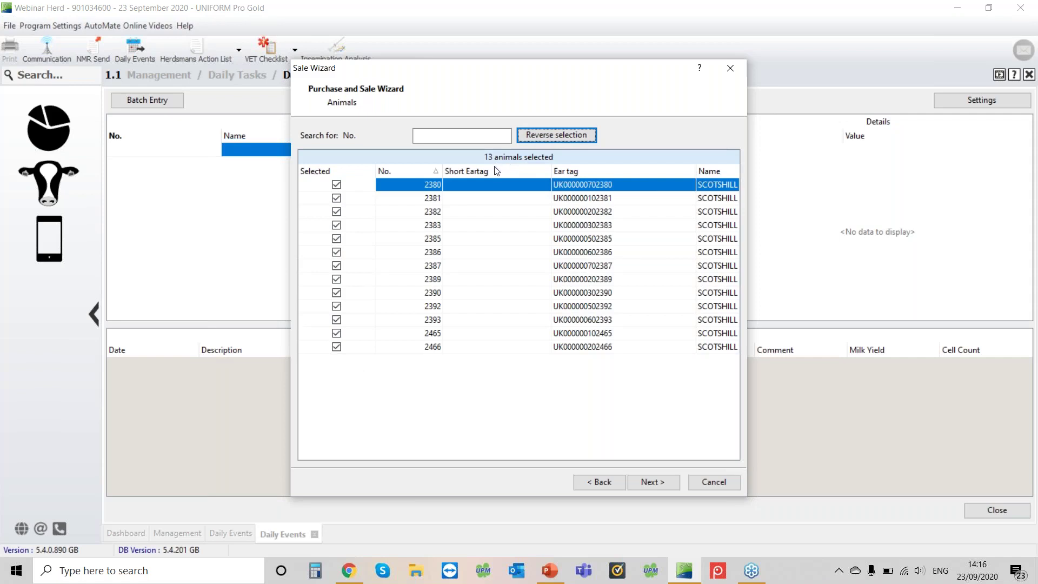
Set the sale reason to Sell male calves and bring up the supplier search.
click(659, 483)
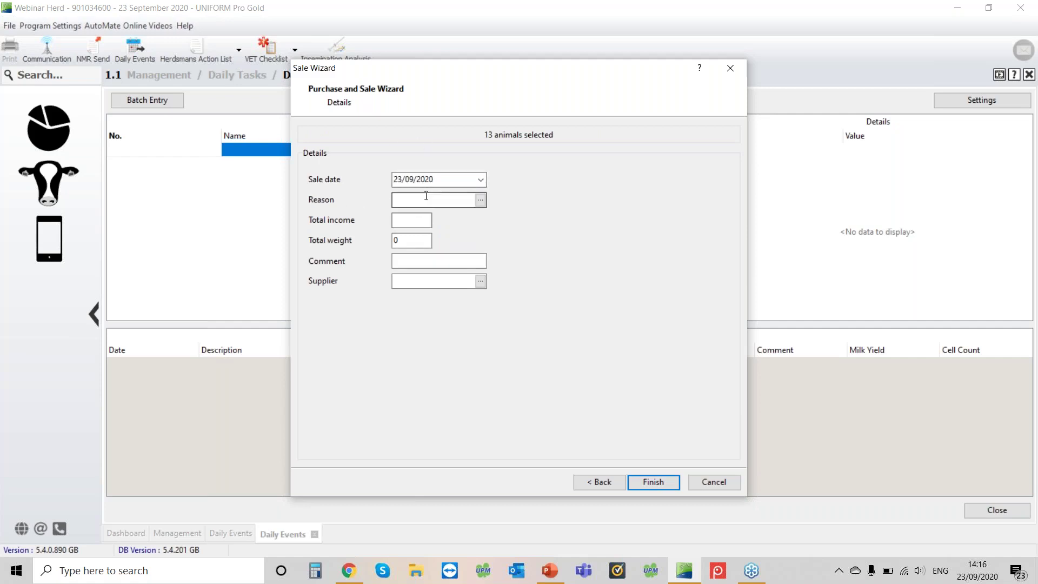
click(480, 200)
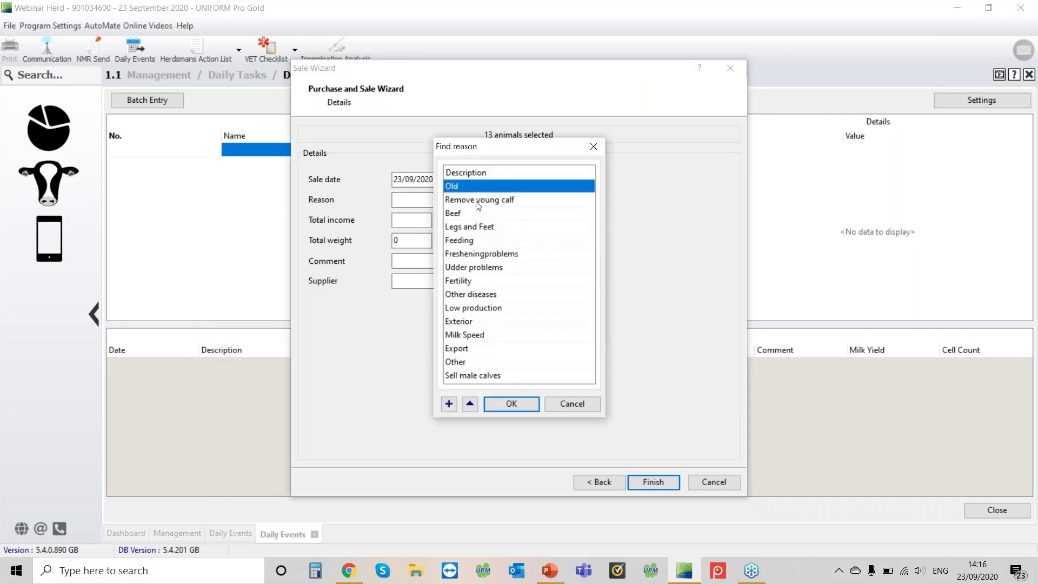
click(472, 378)
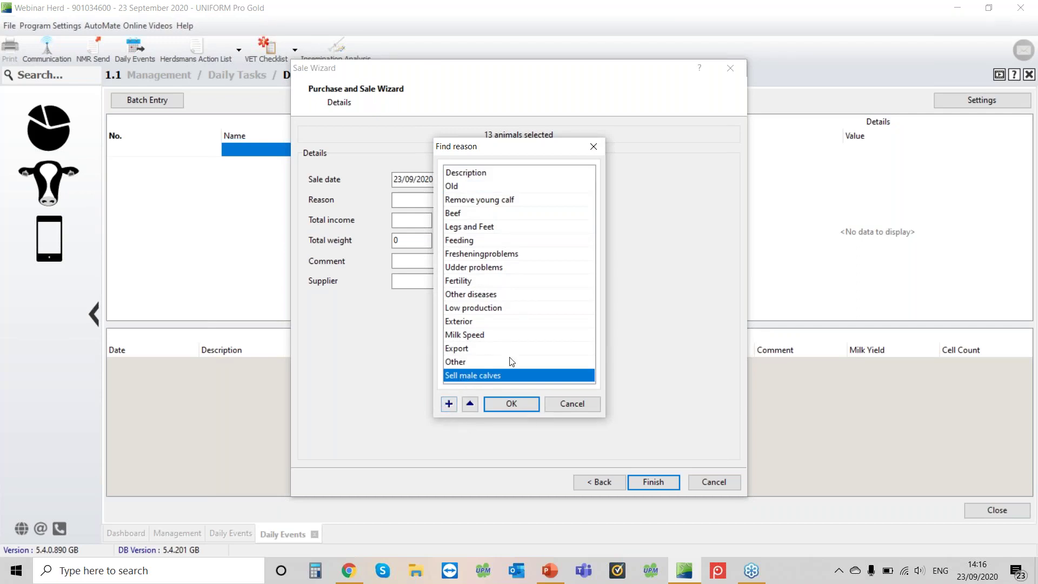
click(513, 405)
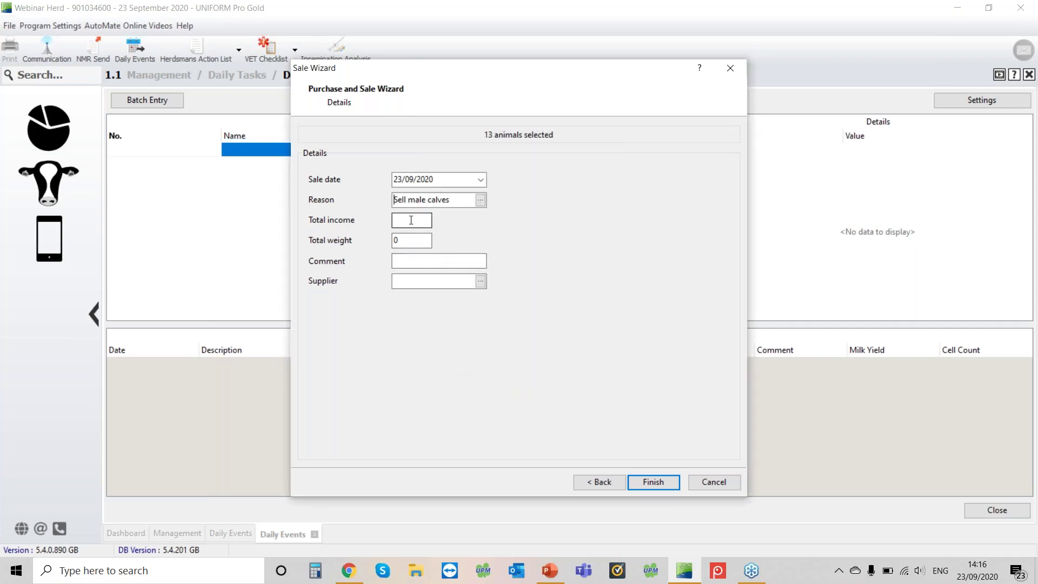
click(416, 239)
click(398, 260)
click(480, 281)
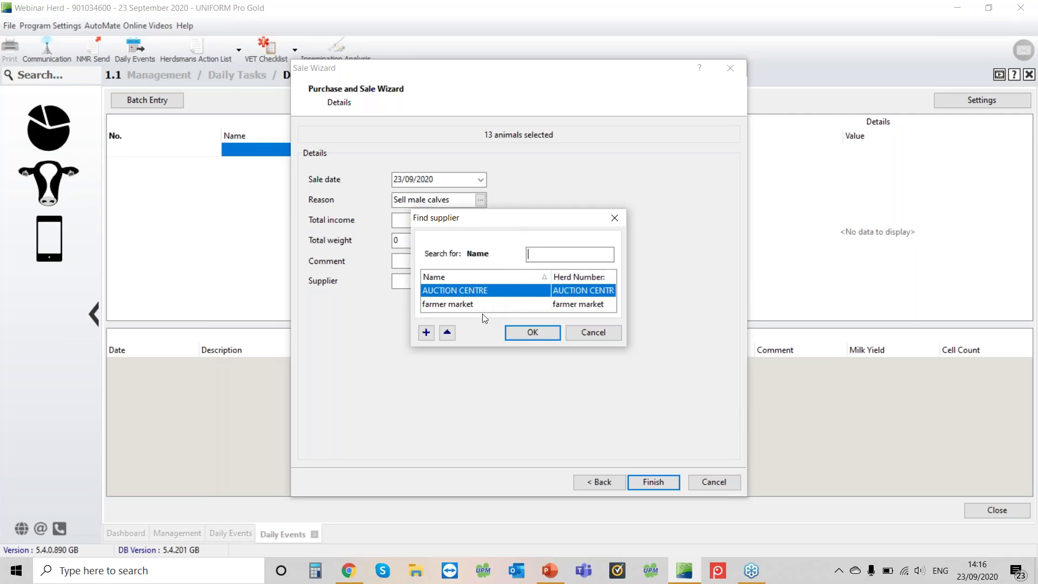
Create a cattle supplier named Sedgmoor Market with herd number Sedgmoor Market.
click(427, 338)
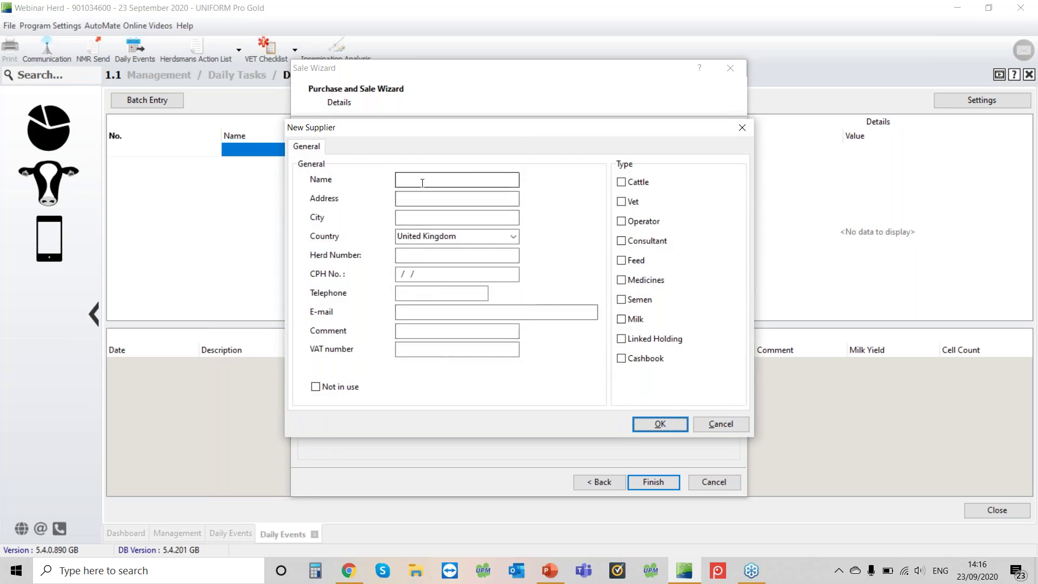
click(422, 183)
text(Sed)
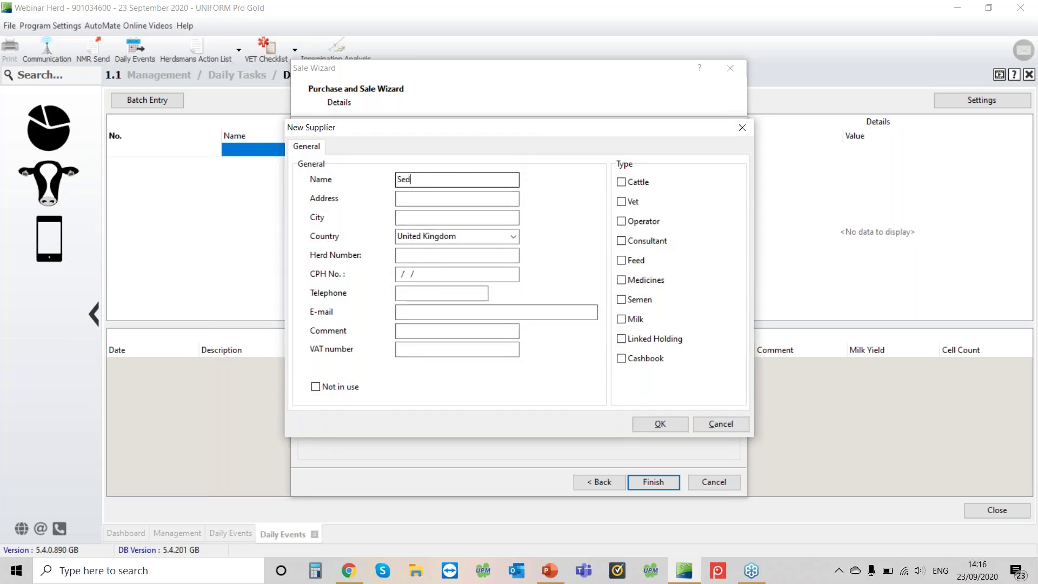
text(gmoor Market)
key(shift+Home)
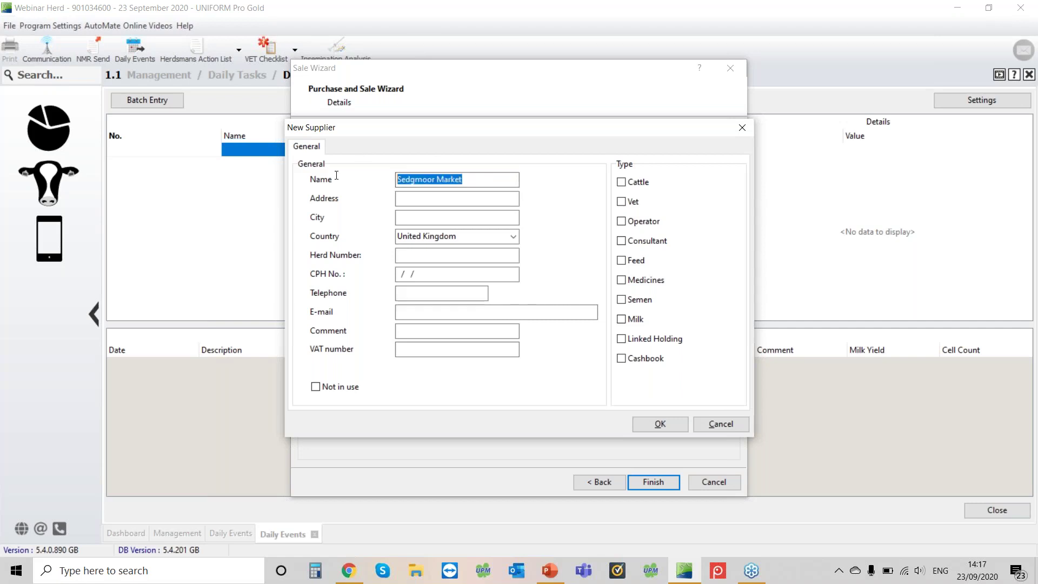
right_click(443, 177)
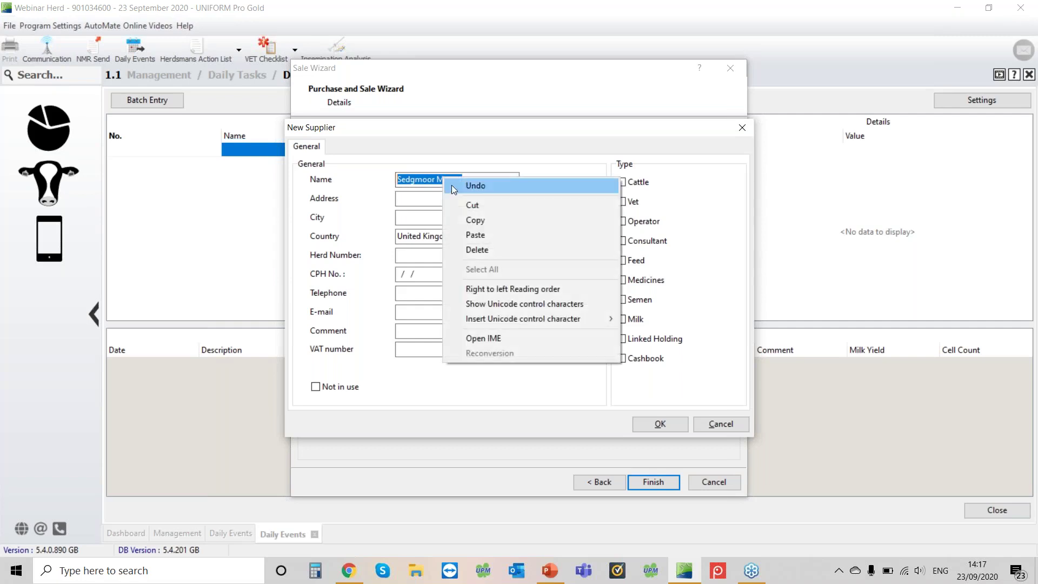
click(477, 220)
click(413, 255)
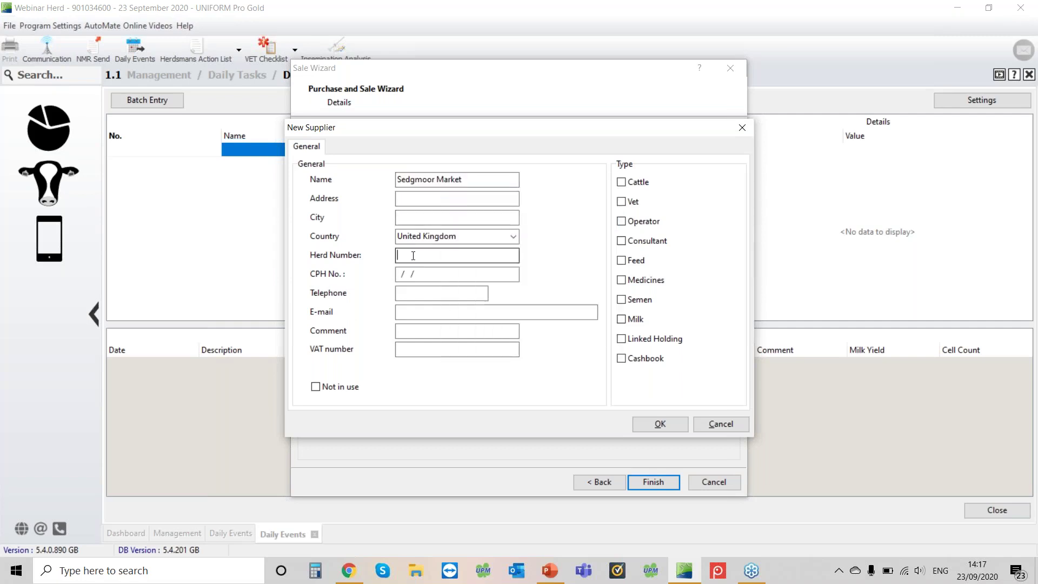
key(ctrl+v)
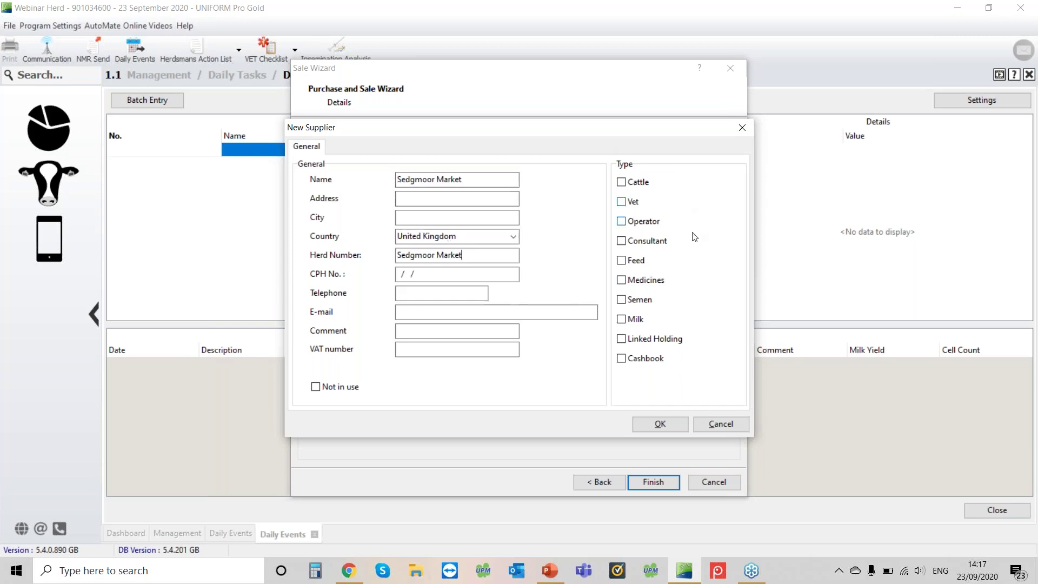
click(621, 184)
Save Sedgmoor Market, choose it as the supplier, and process the sale of 13 calves.
click(671, 424)
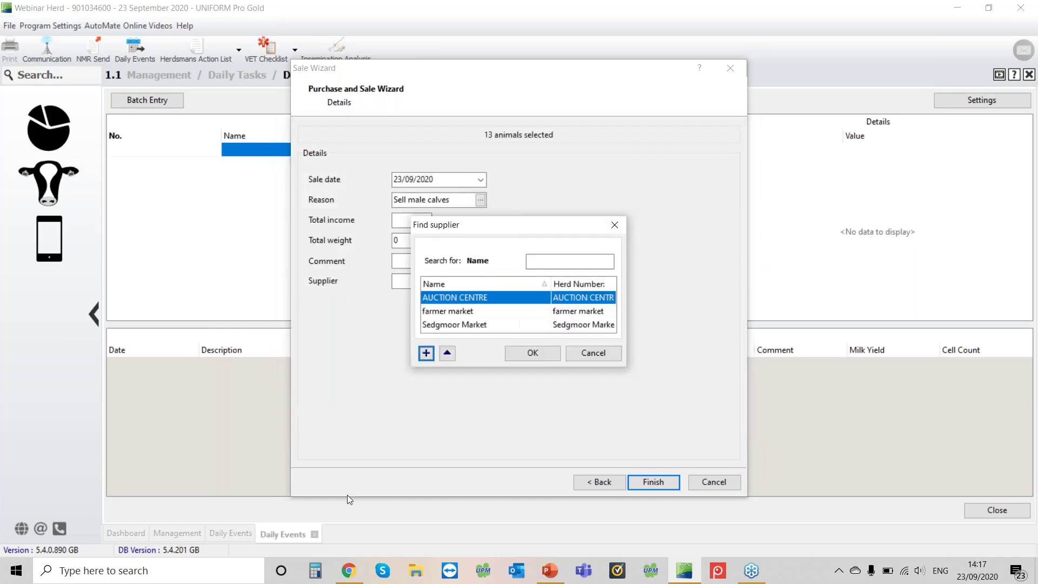
click(474, 325)
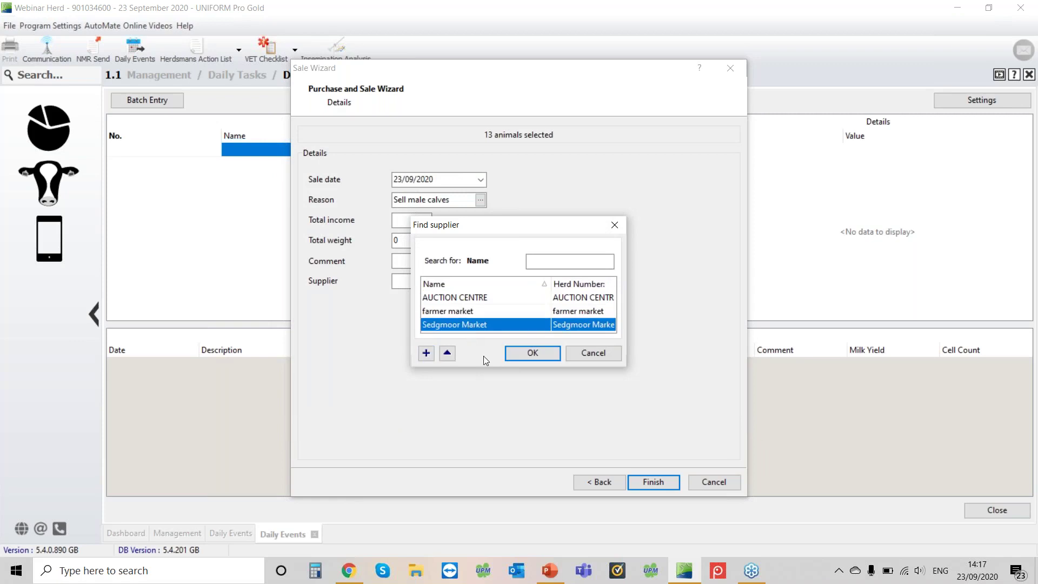
click(525, 358)
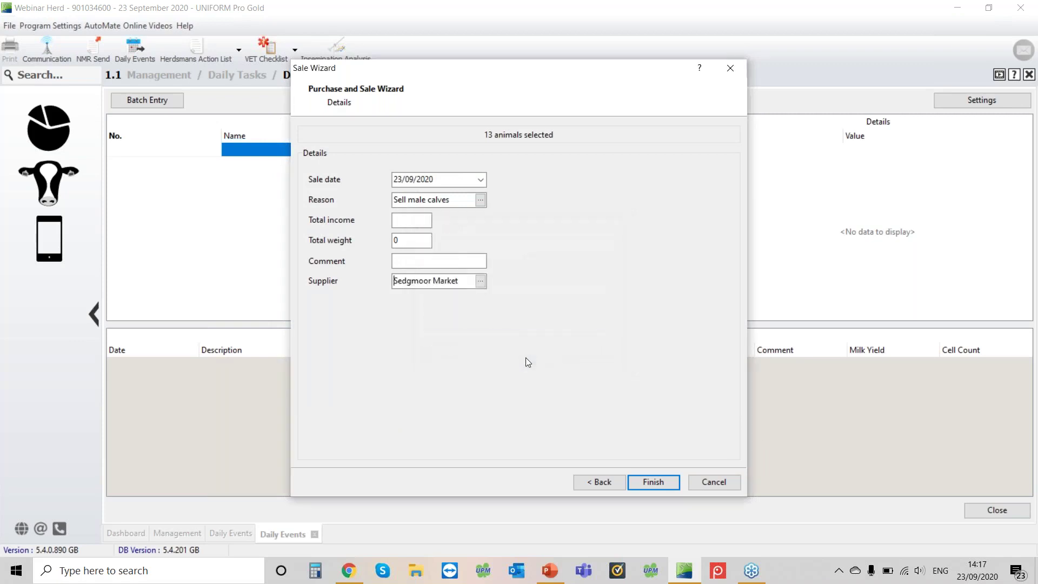
click(651, 488)
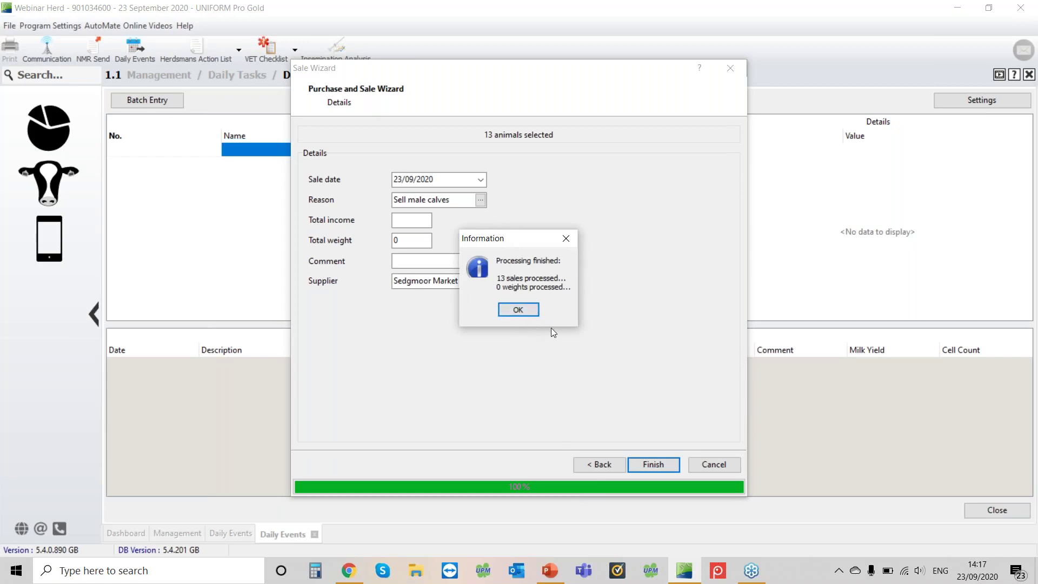
click(529, 310)
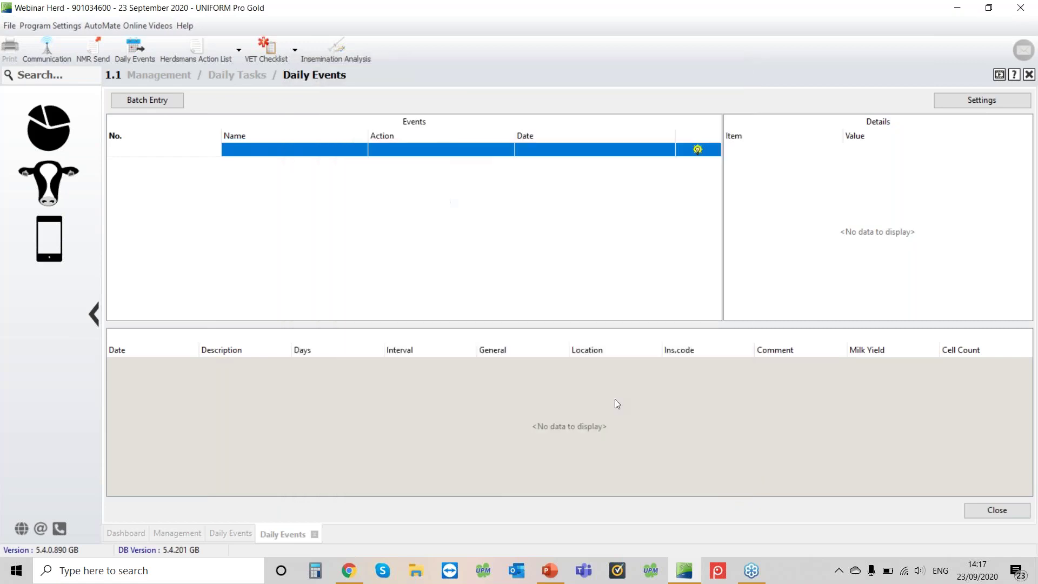
Show the herd Dashboard listing 171 cows, 162 young stock and 2 beef.
click(60, 131)
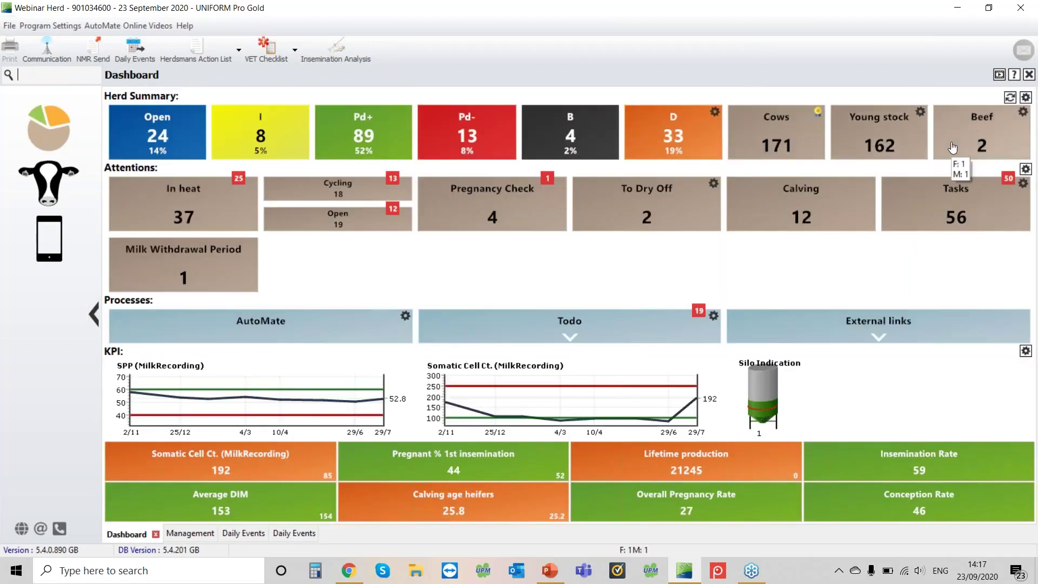
mouse_move(913, 126)
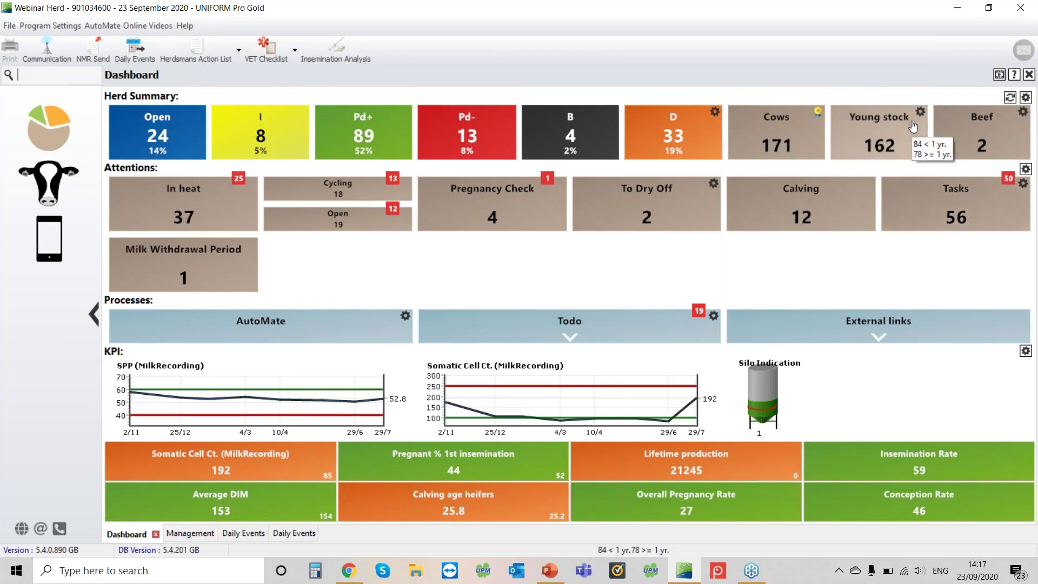